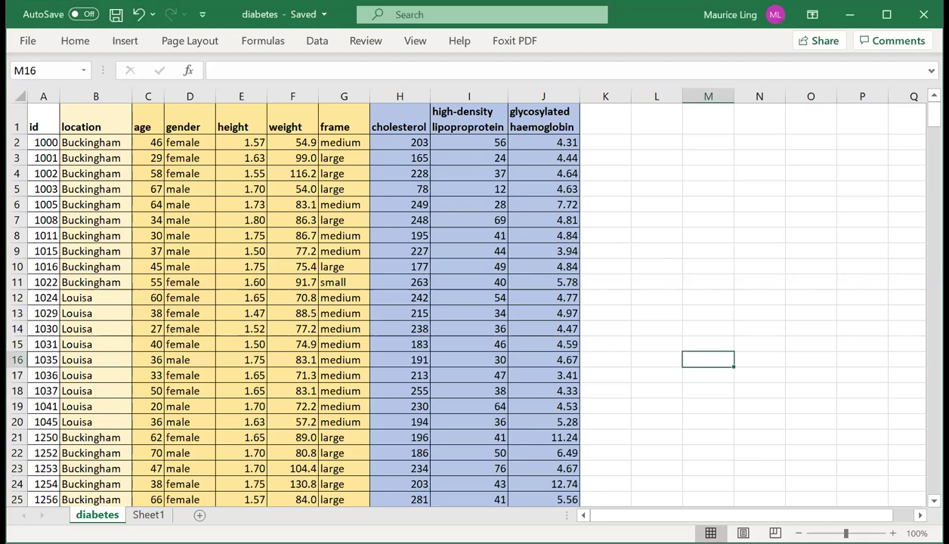
# Step: Check the cholesterol pivot on Sheet1, then select the height and weight columns on the diabetes sheet
pyautogui.click(148, 514)
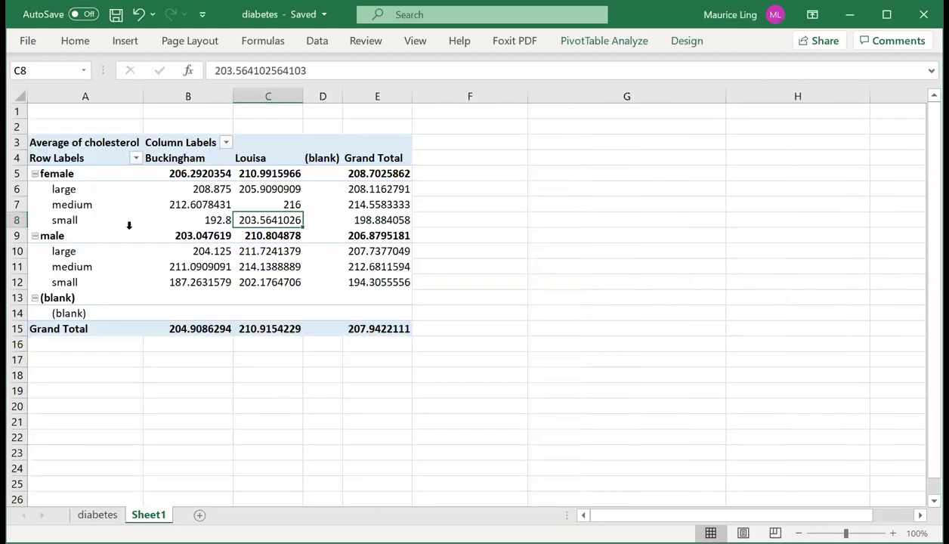
pyautogui.moveTo(168, 234)
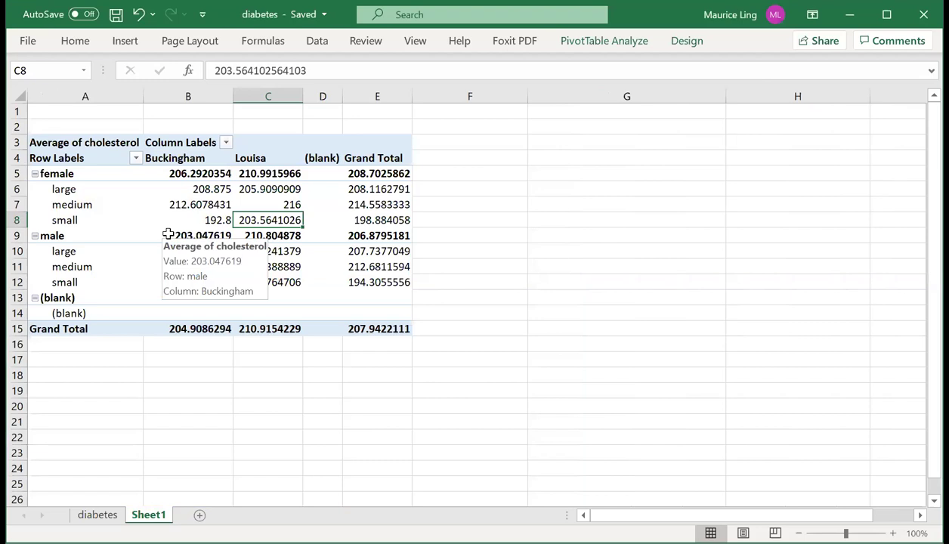
pyautogui.click(96, 515)
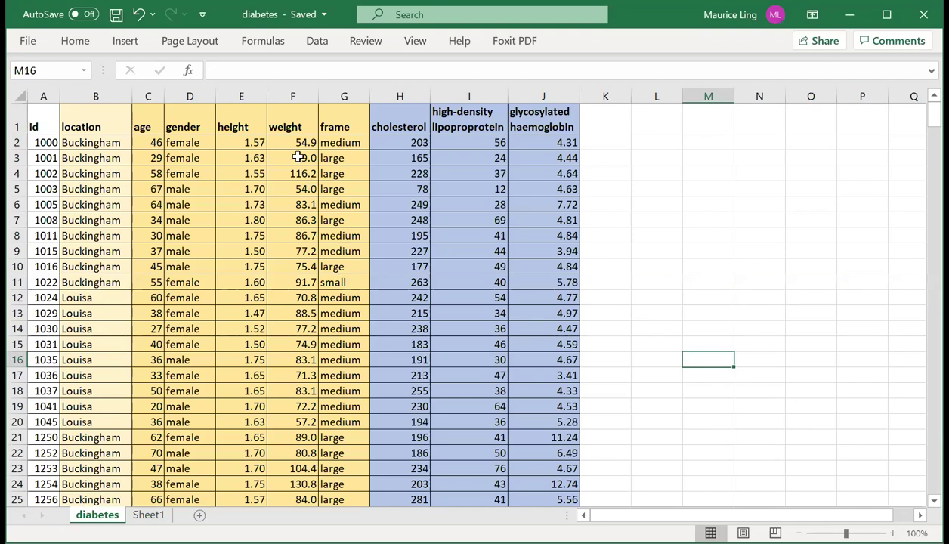
pyautogui.click(264, 92)
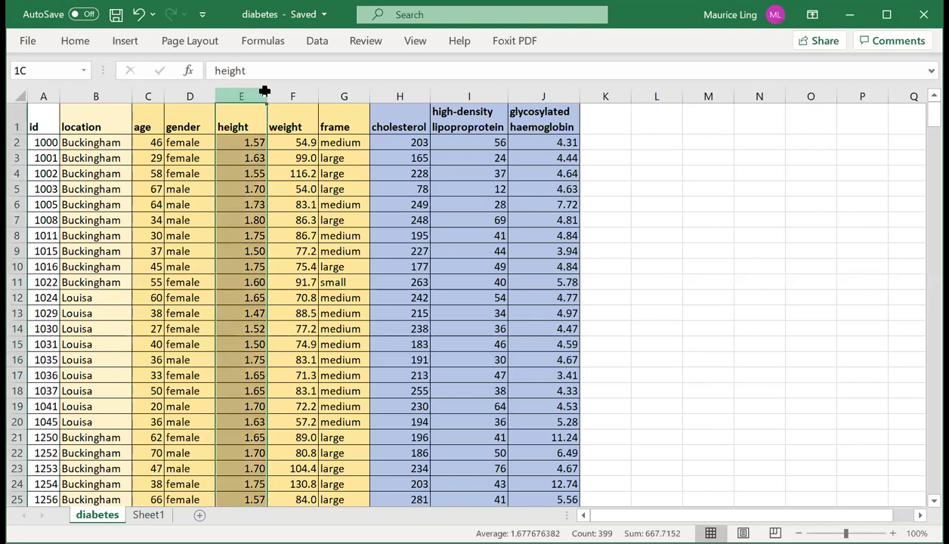
pyautogui.moveTo(265, 91); pyautogui.dragTo(276, 92)
# Step: Enter the headings BMI in K1 and Diabetic in L1
pyautogui.click(623, 126)
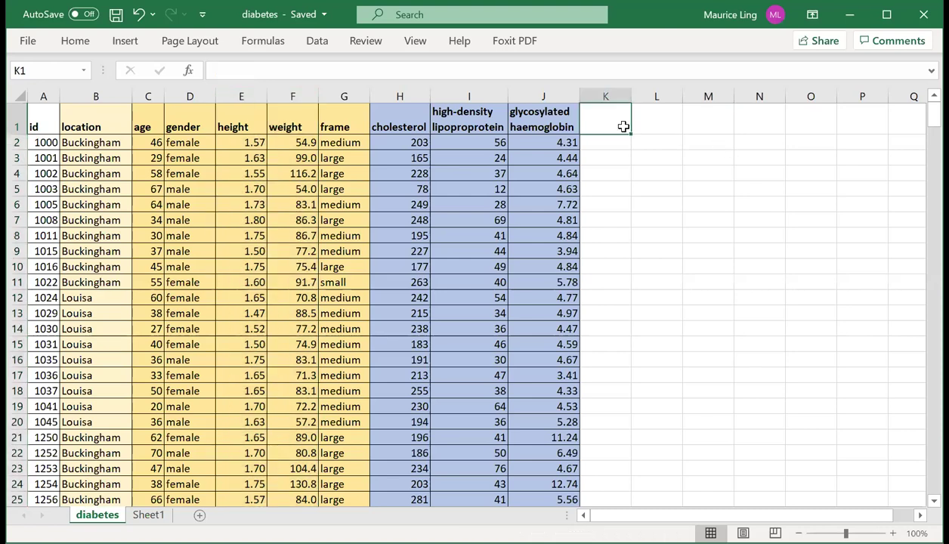
pyautogui.write('BMI')
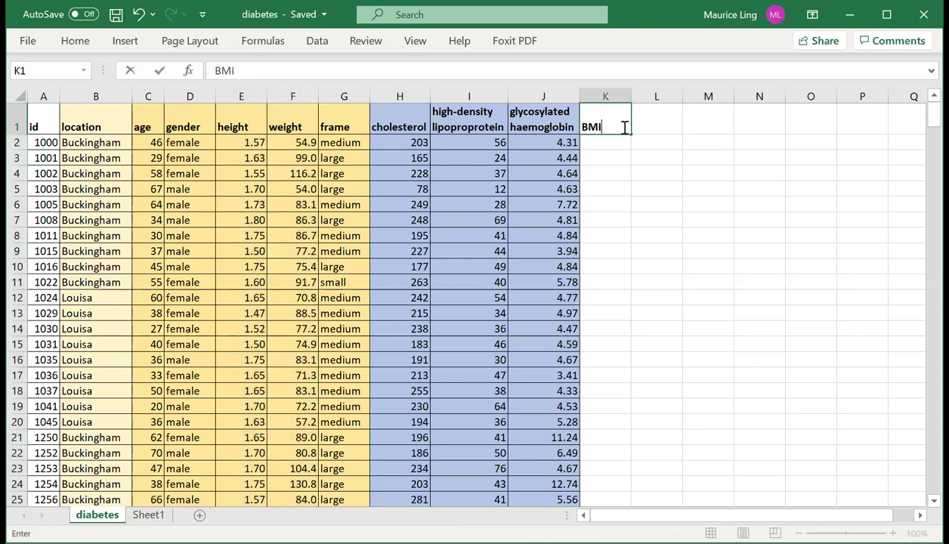
pyautogui.press('Return')
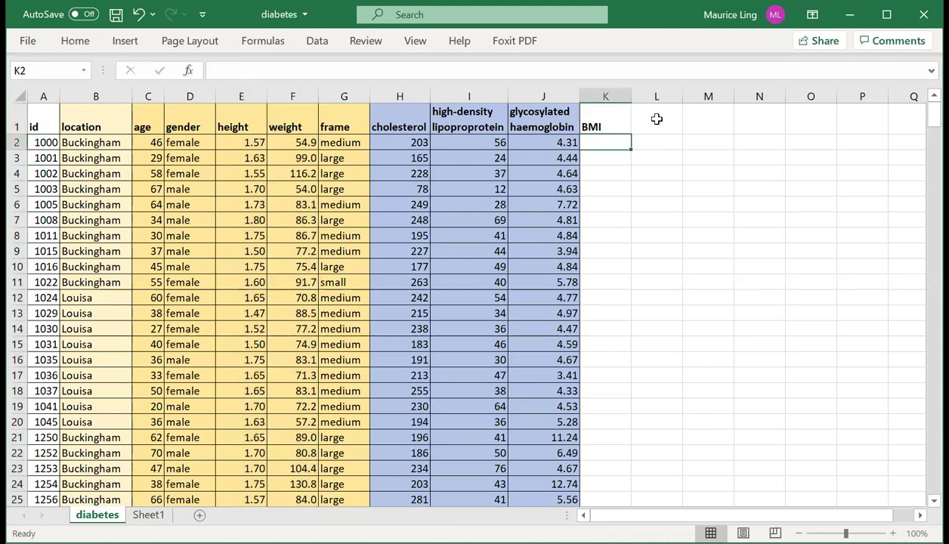
pyautogui.click(647, 118)
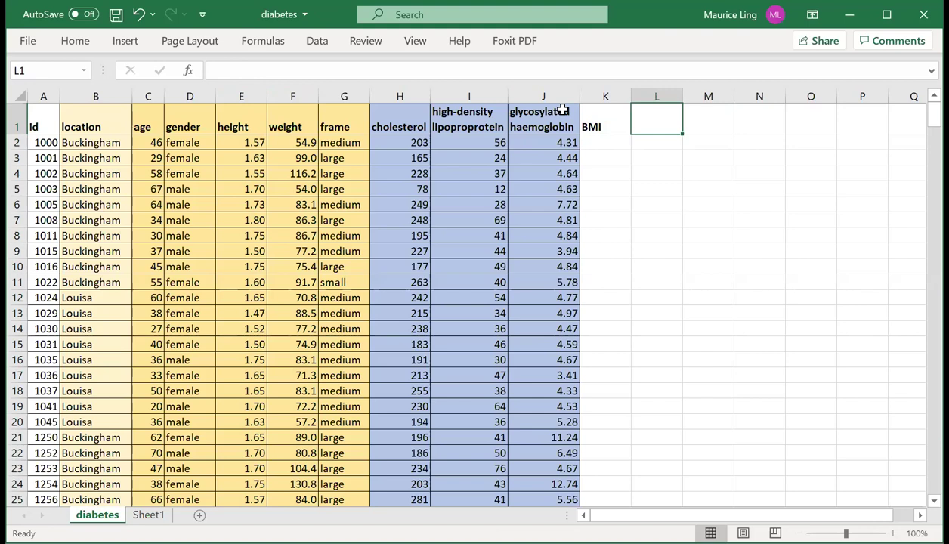
pyautogui.write('Diabet')
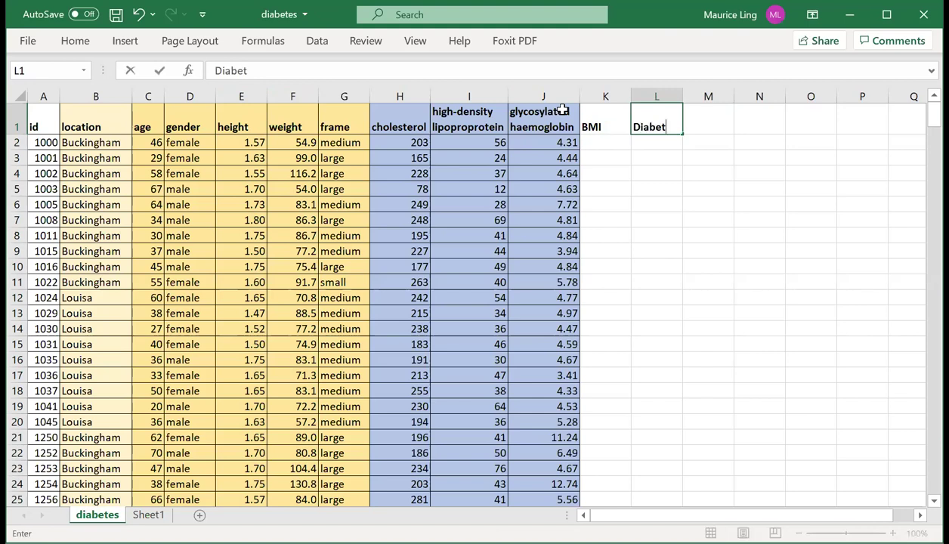
pyautogui.write('ic')
pyautogui.press('Return')
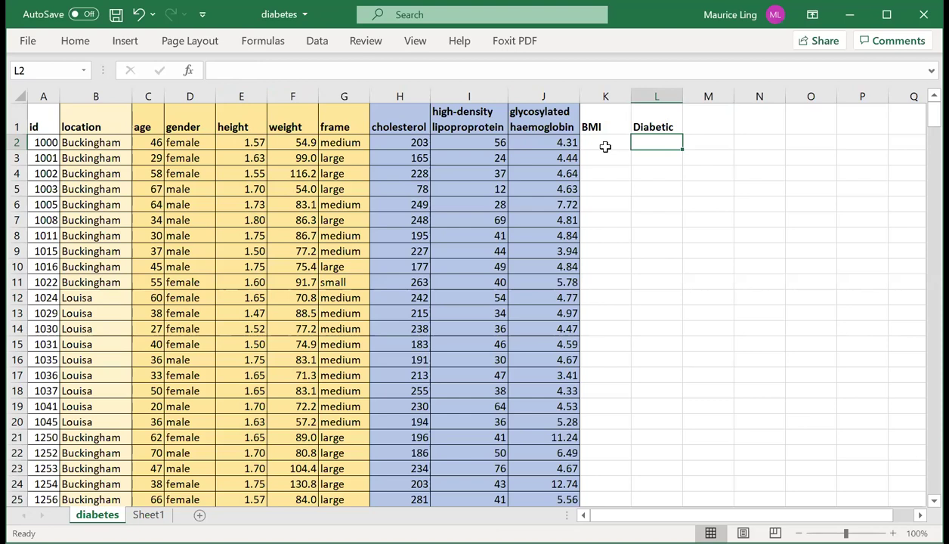
# Step: Enter the BMI formula =F2/(E2*E2) in K2
pyautogui.click(240, 94)
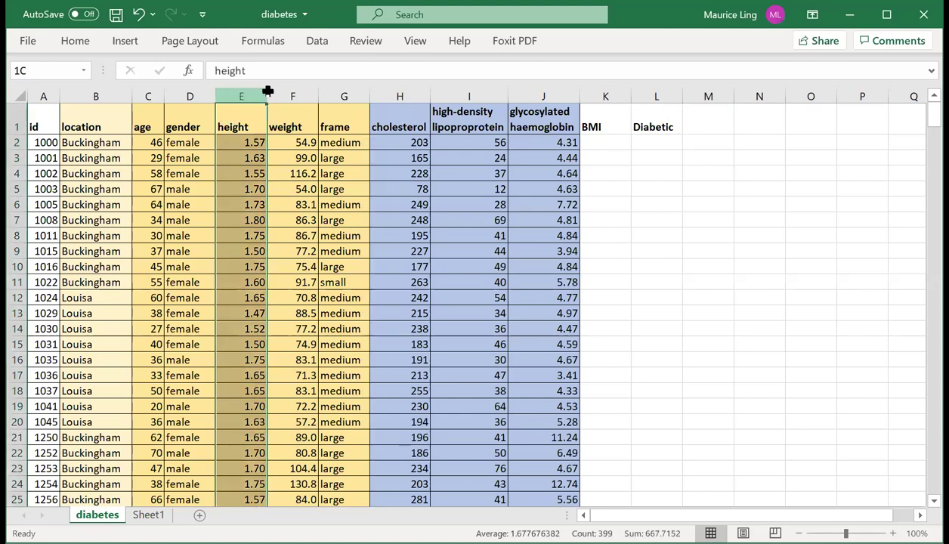
pyautogui.click(619, 144)
pyautogui.write('=')
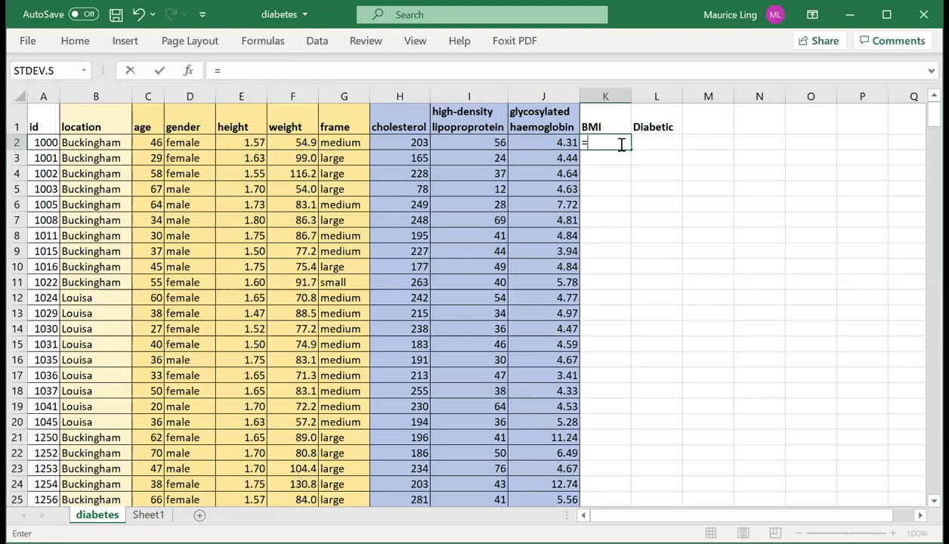
pyautogui.click(285, 142)
pyautogui.write('/(')
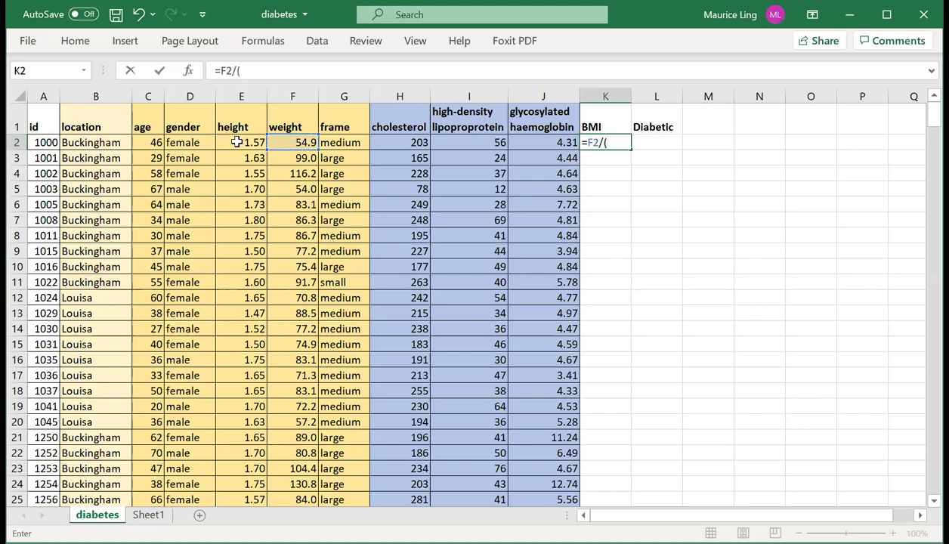
pyautogui.click(237, 143)
pyautogui.write('*')
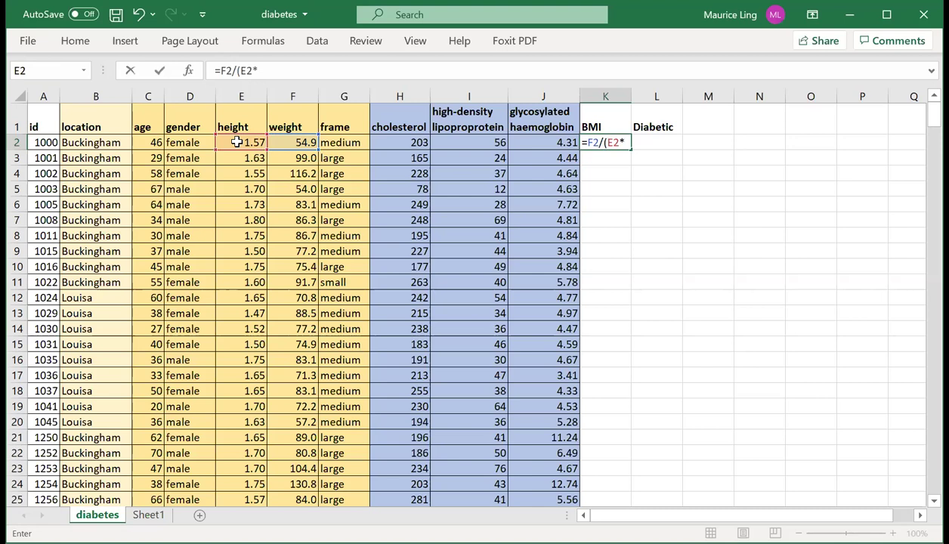
pyautogui.click(237, 142)
pyautogui.write(')')
pyautogui.press('Return')
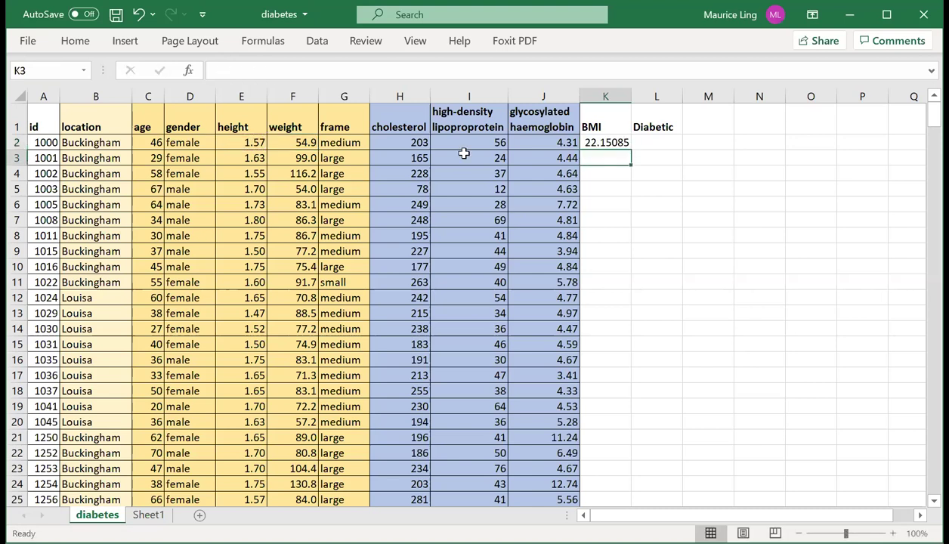
# Step: Fill the BMI formula down column K and display it to two decimal places
pyautogui.click(597, 142)
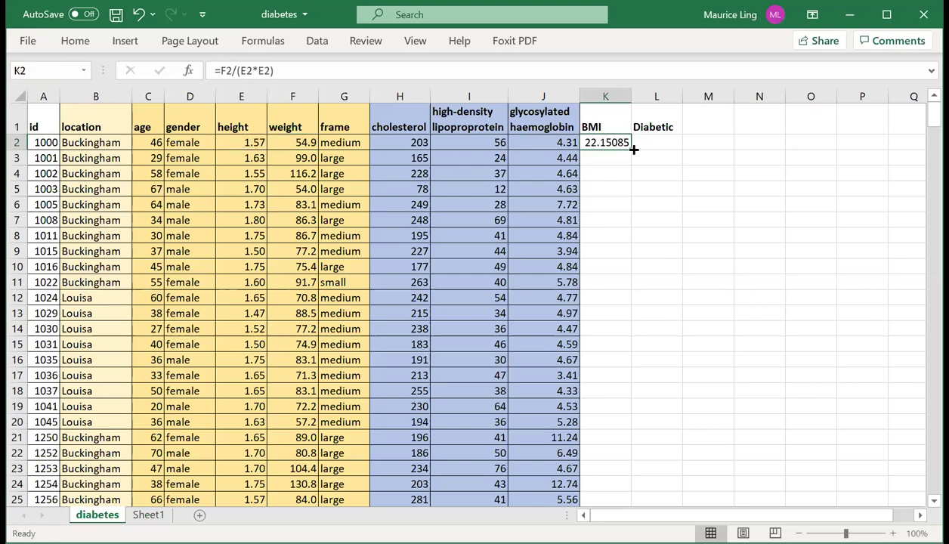
pyautogui.doubleClick(633, 149)
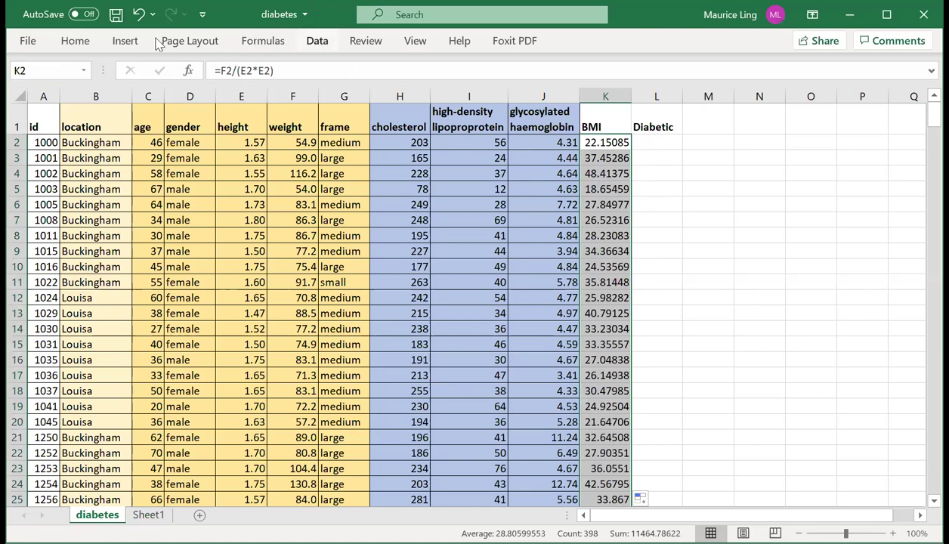
pyautogui.click(125, 44)
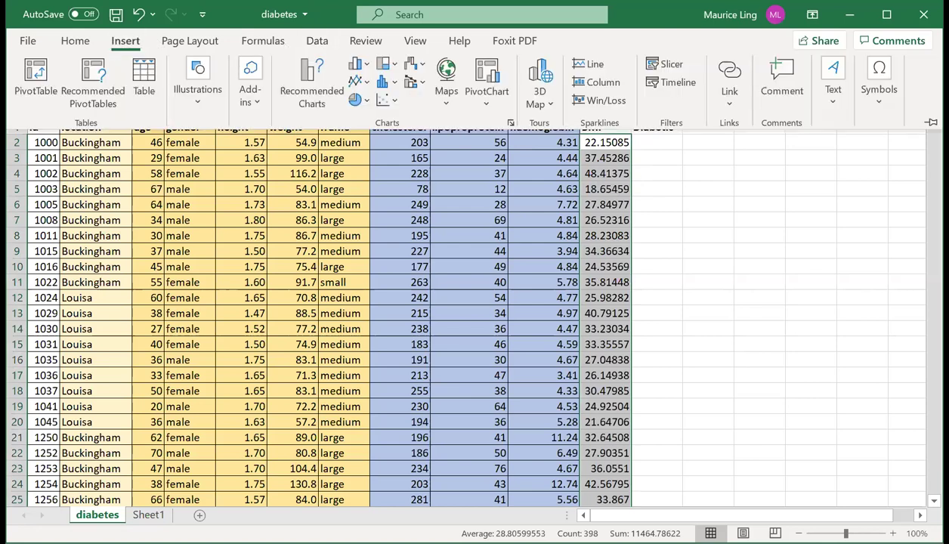
pyautogui.click(75, 41)
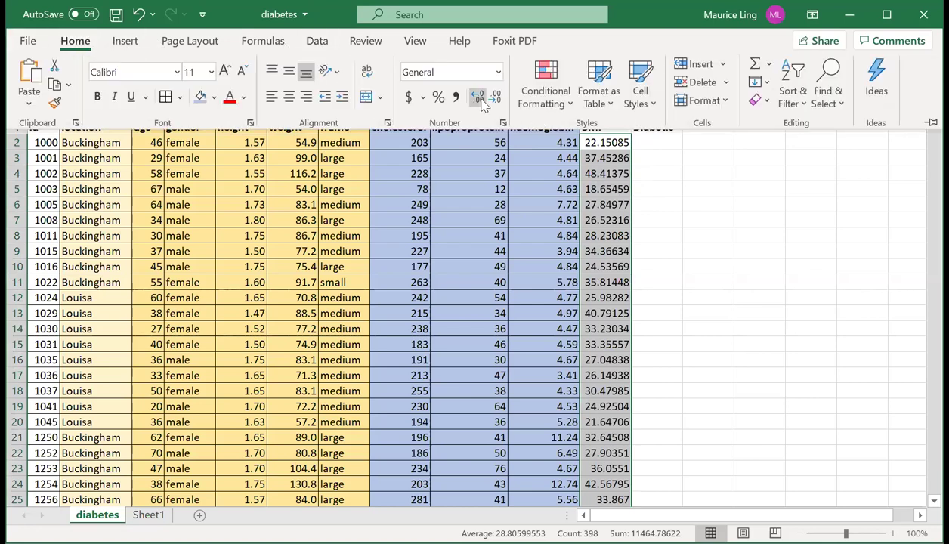
pyautogui.click(479, 99)
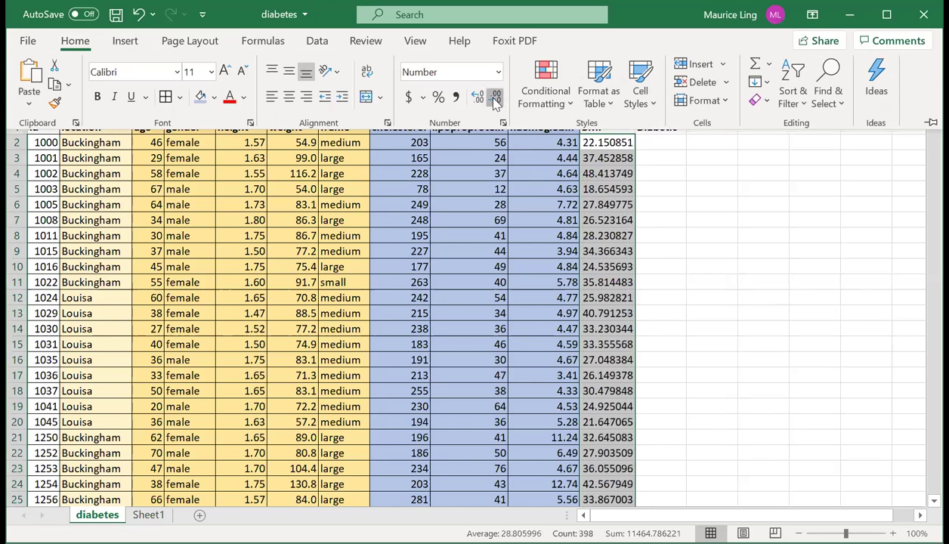
pyautogui.click(495, 98)
pyautogui.click(495, 98)
pyautogui.click(495, 99)
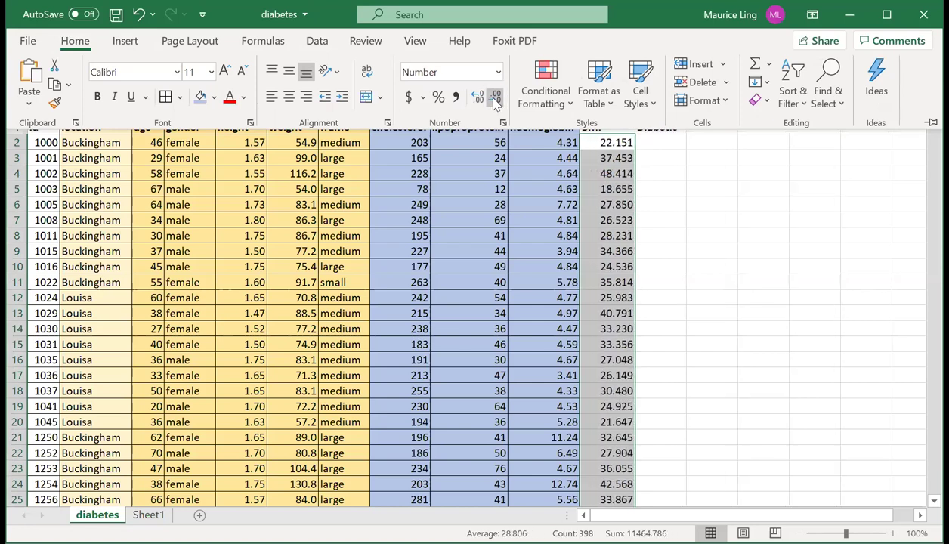
pyautogui.click(495, 100)
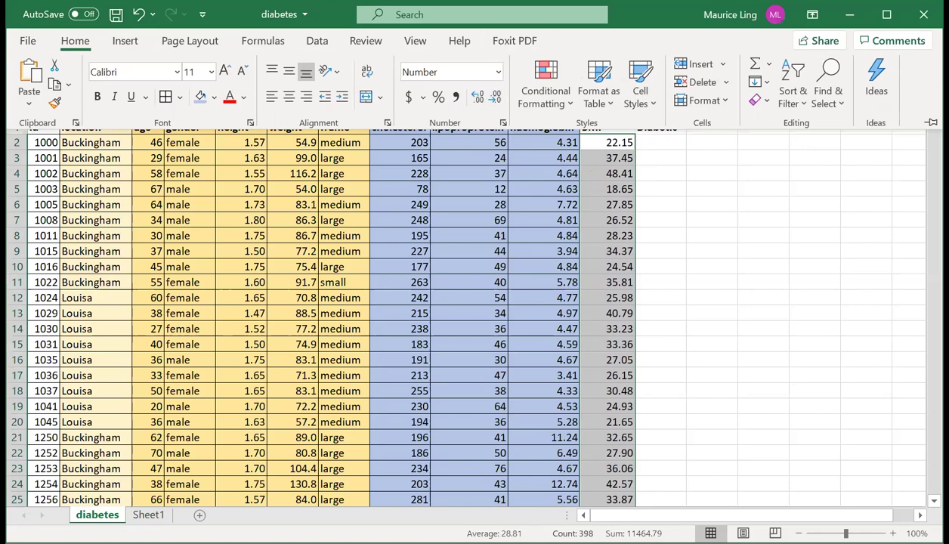
# Step: Enter =IF(J2>7,1,0) in L2 to flag diabetics
pyautogui.click(931, 122)
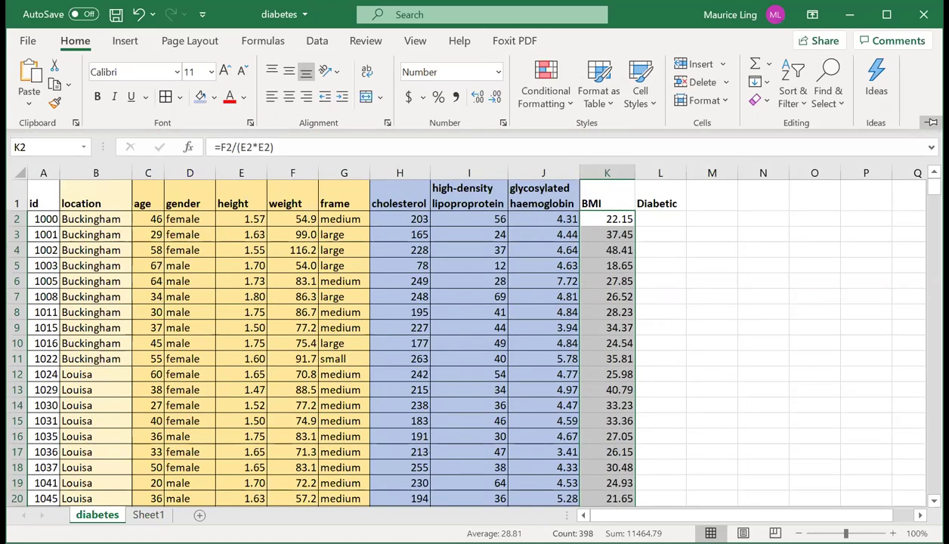
pyautogui.click(931, 122)
pyautogui.click(678, 142)
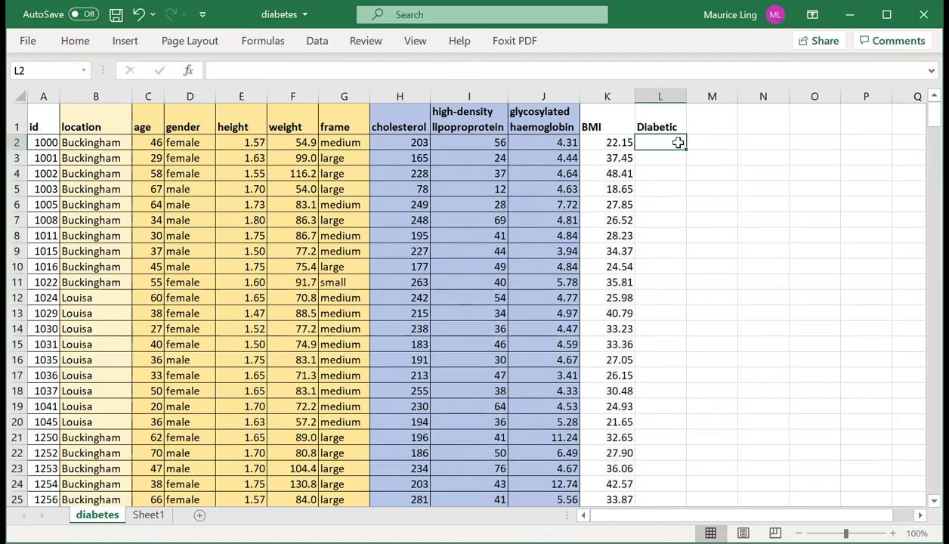
pyautogui.click(541, 145)
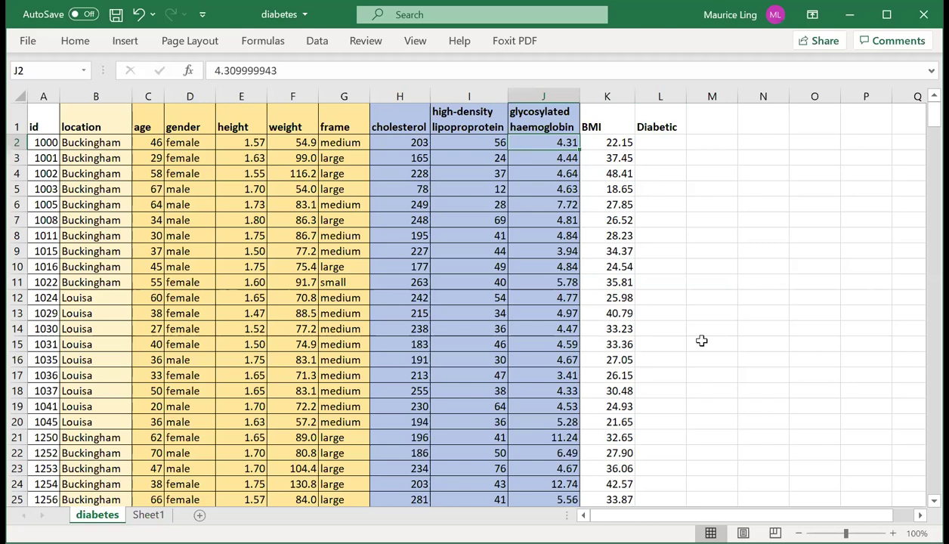
pyautogui.click(671, 140)
pyautogui.write('=')
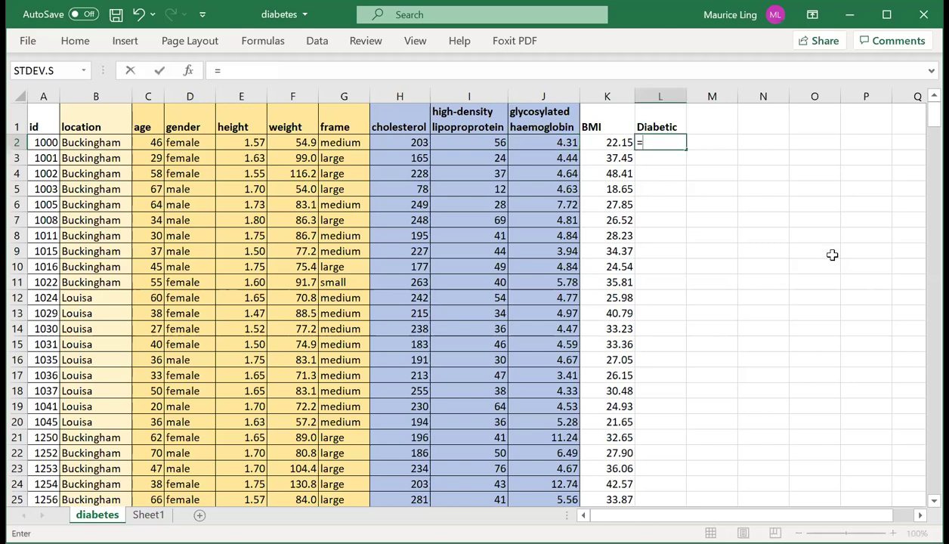
pyautogui.write('if')
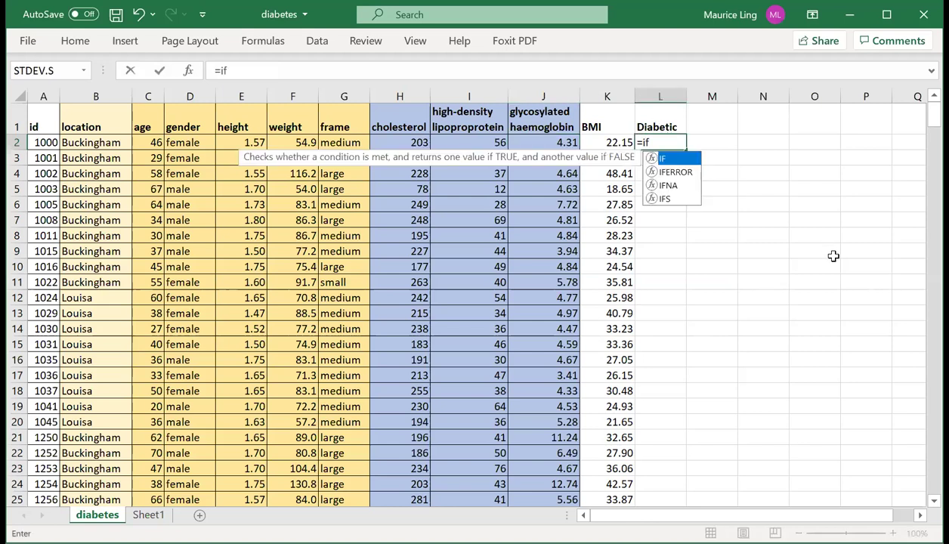
pyautogui.write('(')
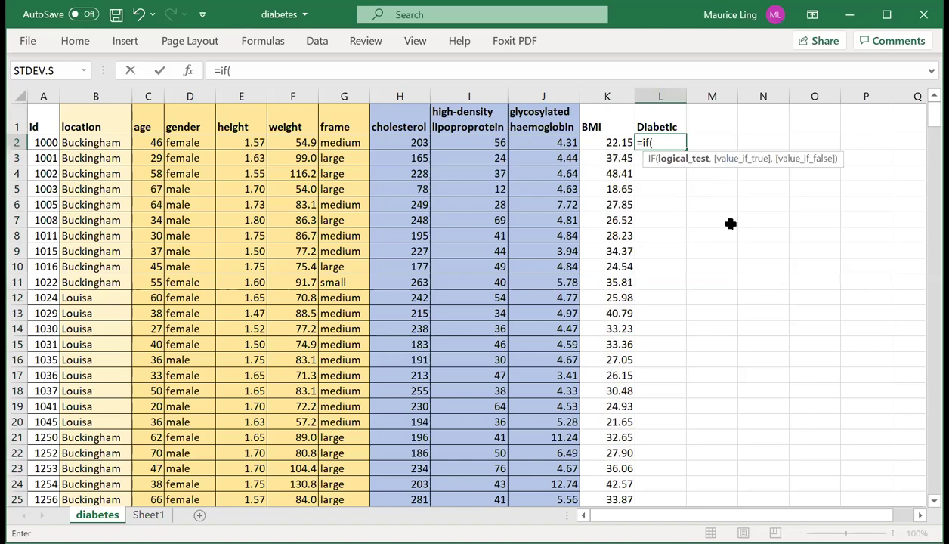
pyautogui.click(541, 145)
pyautogui.write('>7')
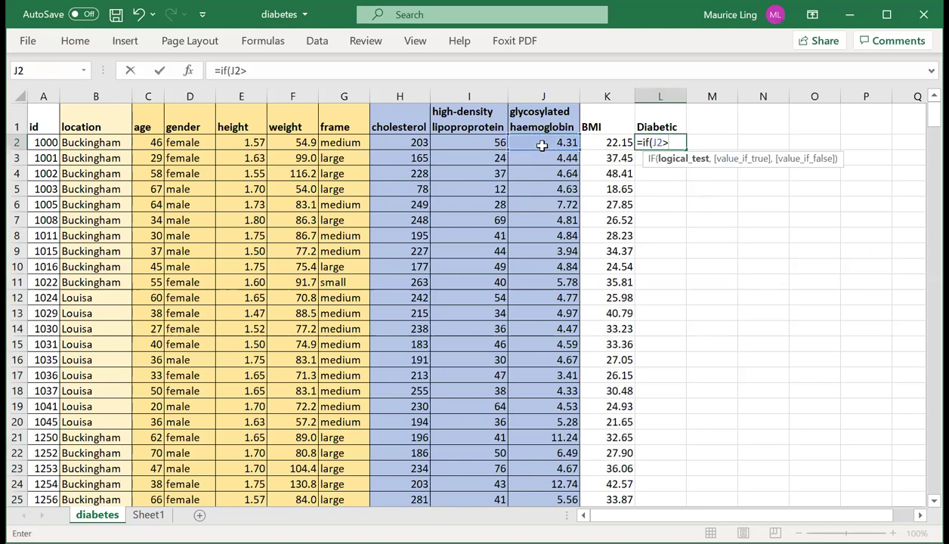
pyautogui.write(',1')
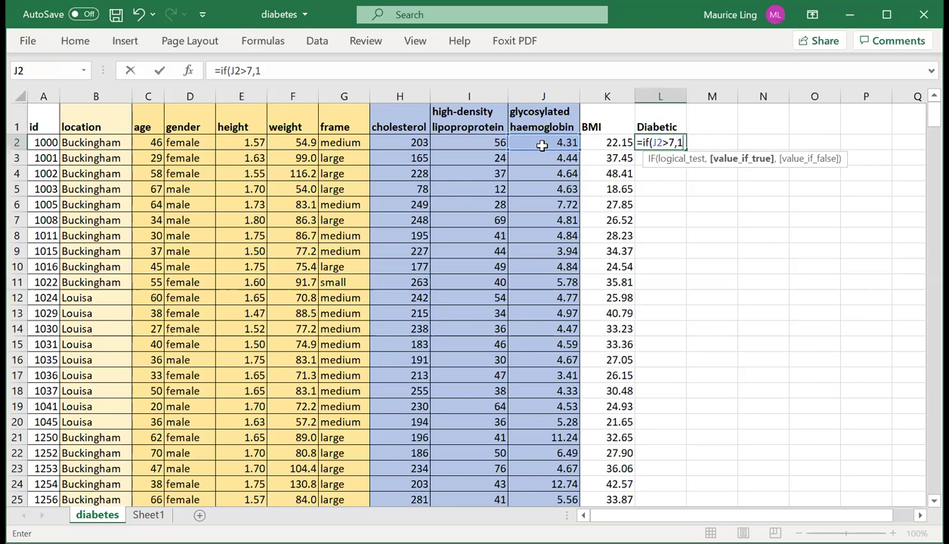
pyautogui.write(',0')
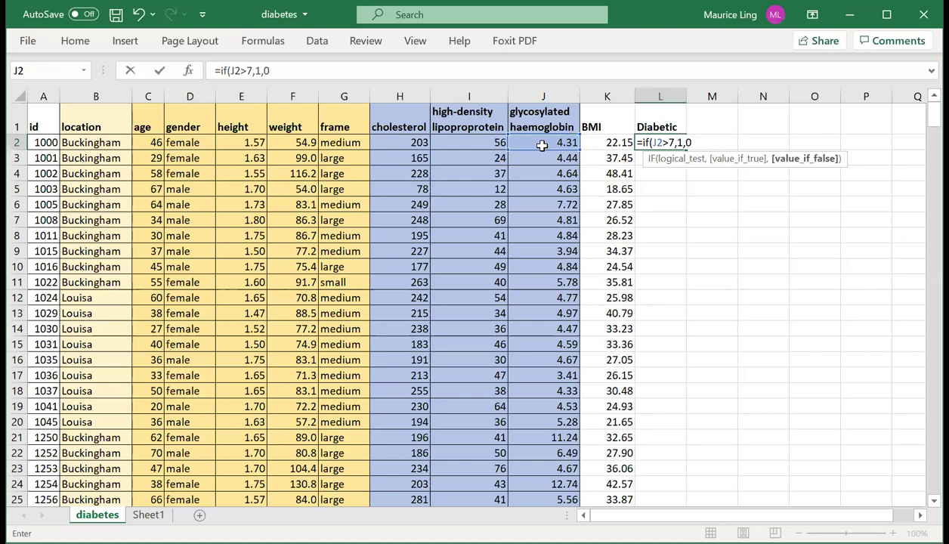
pyautogui.write(')')
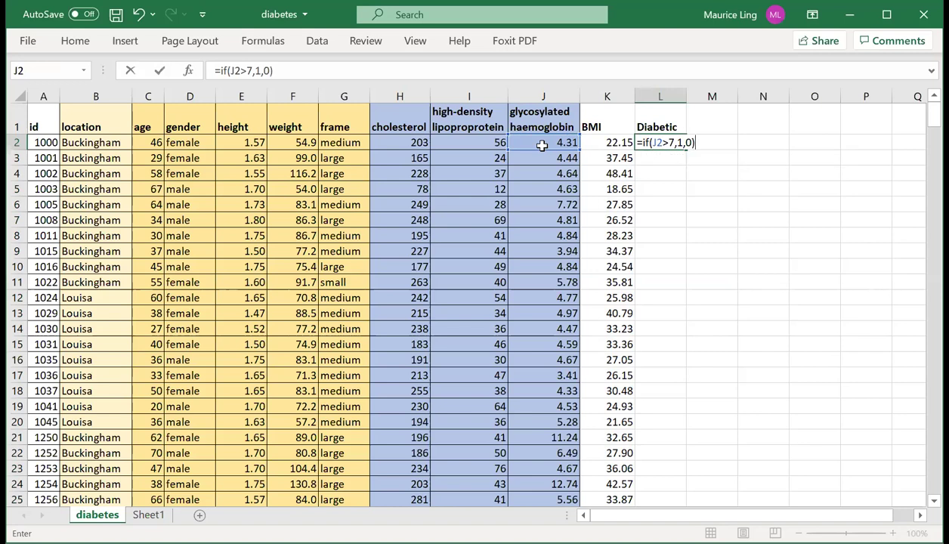
pyautogui.press('Return')
# Step: Fill the Diabetic formula down column L and select columns A through L
pyautogui.click(672, 142)
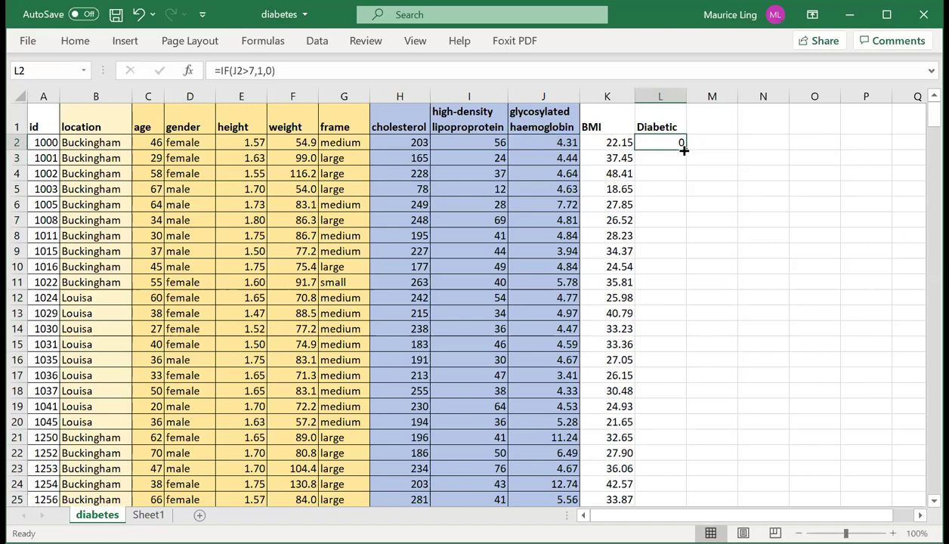
pyautogui.doubleClick(686, 150)
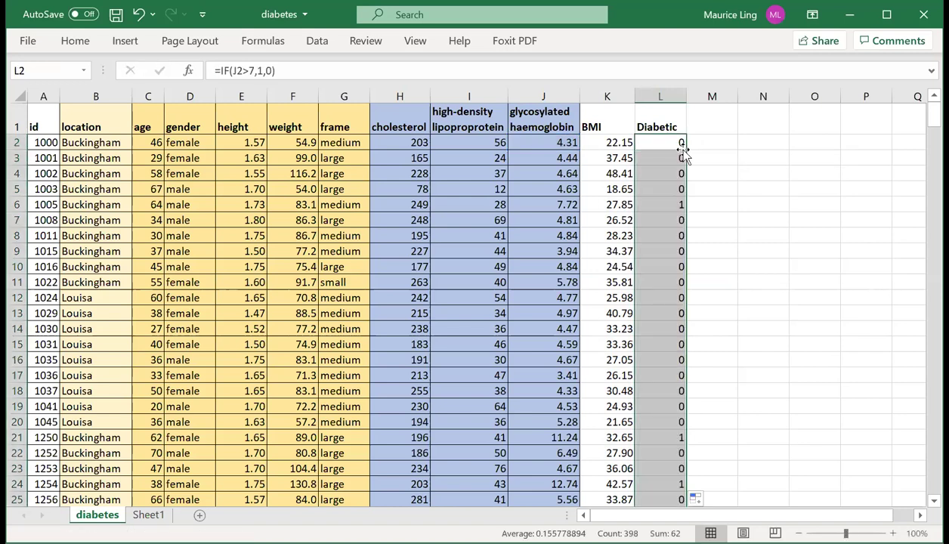
pyautogui.click(565, 204)
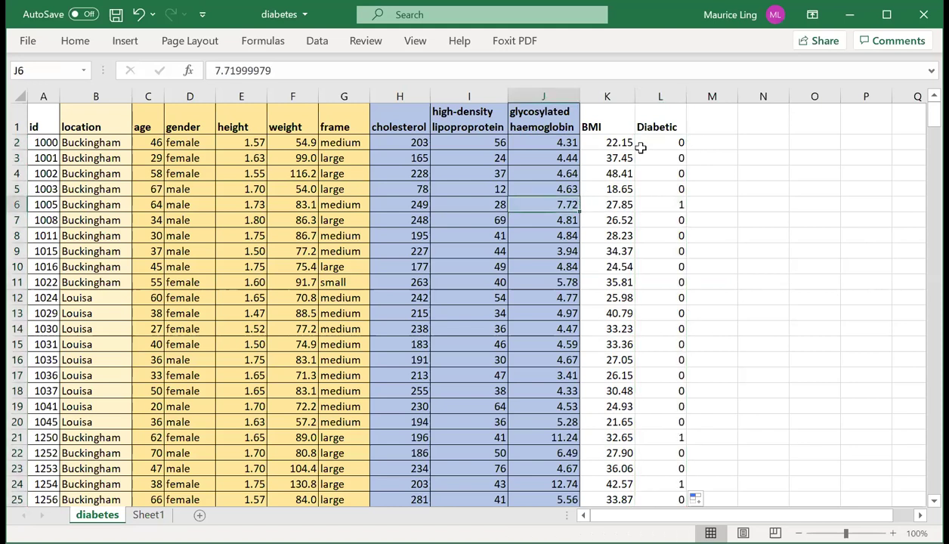
pyautogui.click(667, 96)
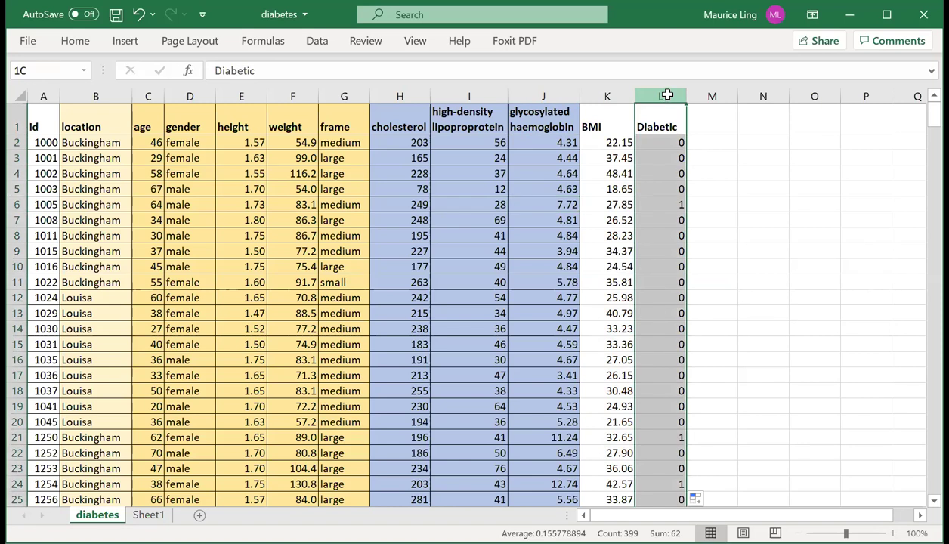
pyautogui.hotkey('ctrl', 'shift', 'Left')
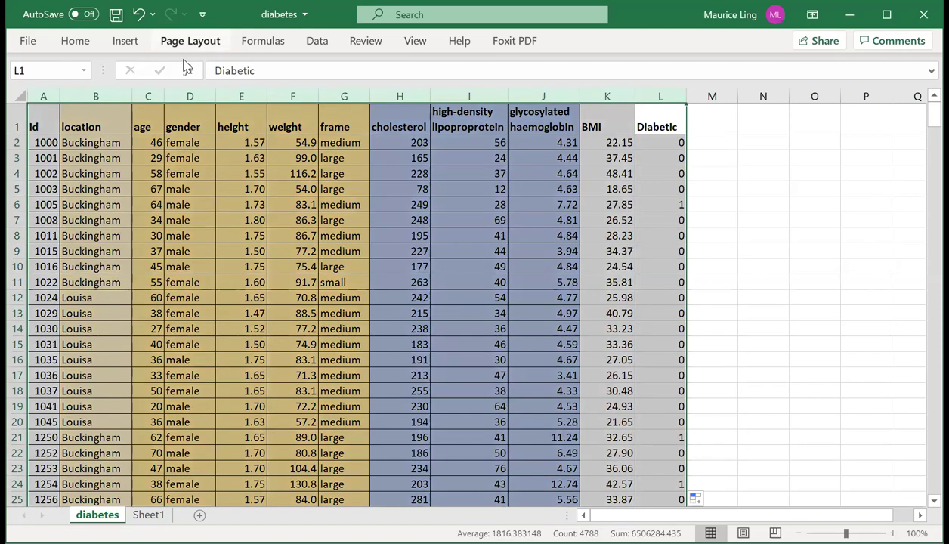
pyautogui.click(125, 45)
# Step: Create a PivotTable from diabetes!$A:$L on a new worksheet, Sheet2
pyautogui.click(43, 89)
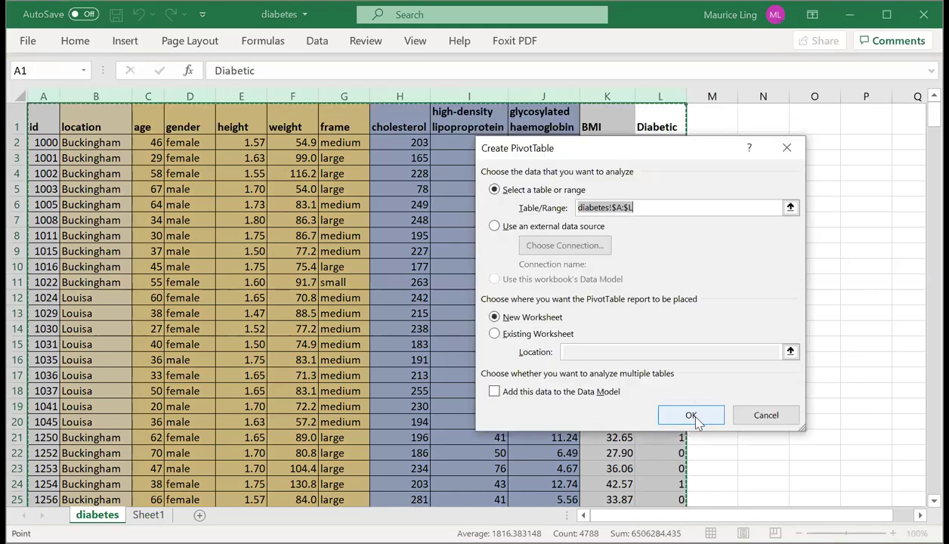
pyautogui.click(692, 416)
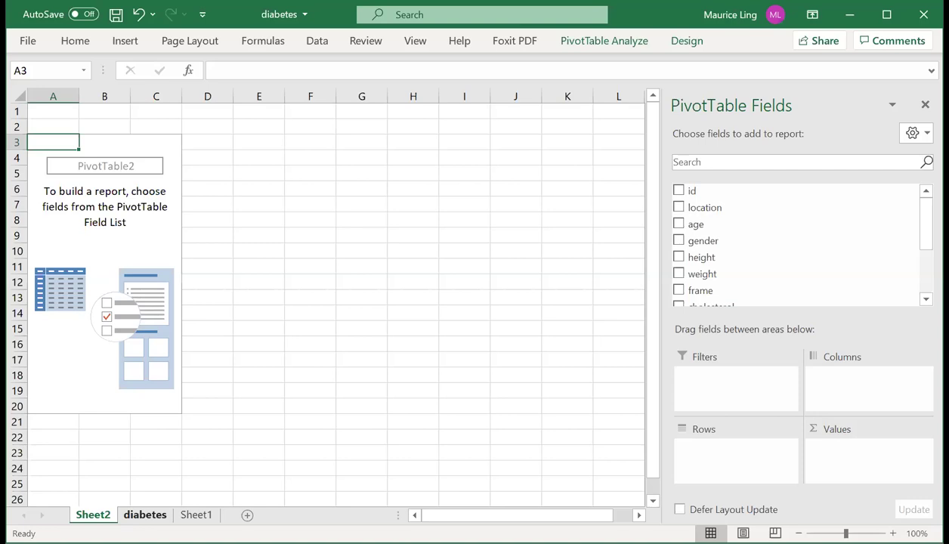
pyautogui.click(144, 514)
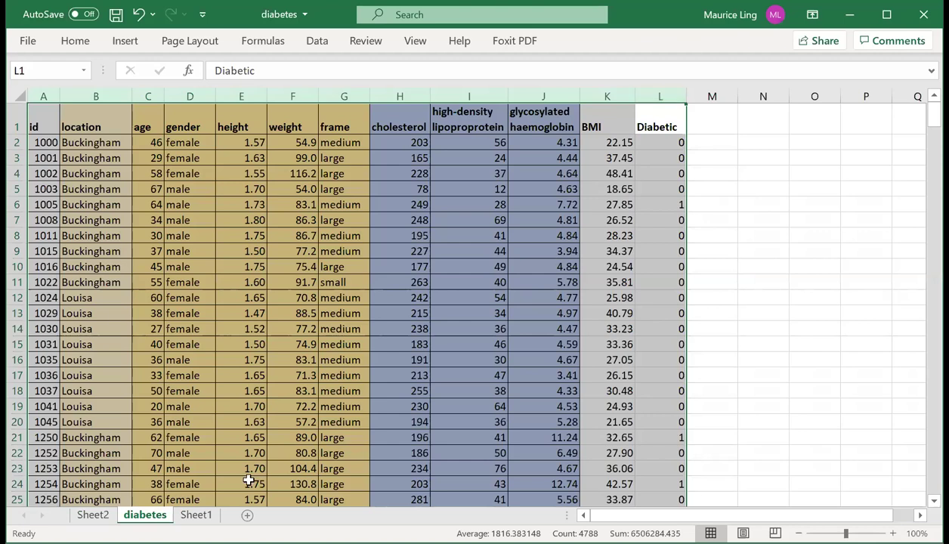
pyautogui.click(93, 516)
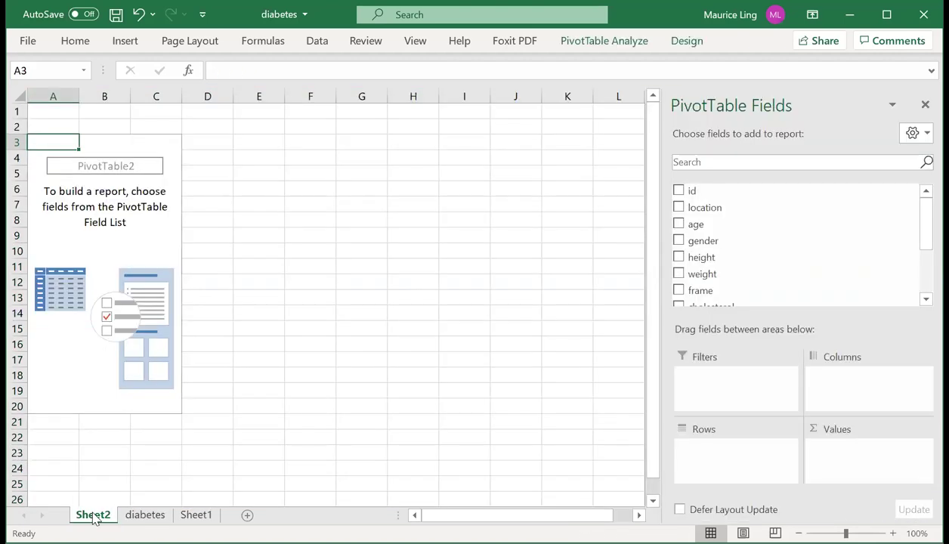
# Step: Delete Sheet2
pyautogui.rightClick(93, 516)
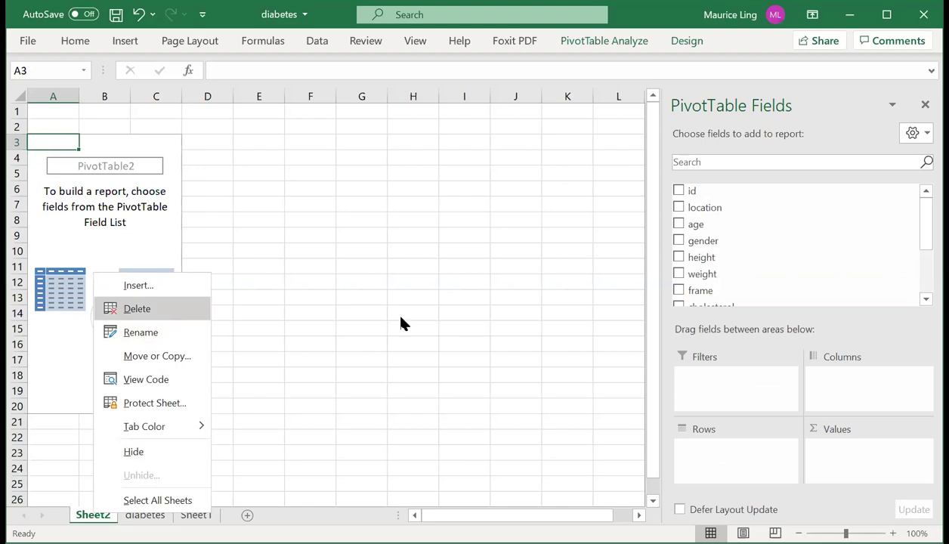
pyautogui.click(160, 311)
pyautogui.click(408, 332)
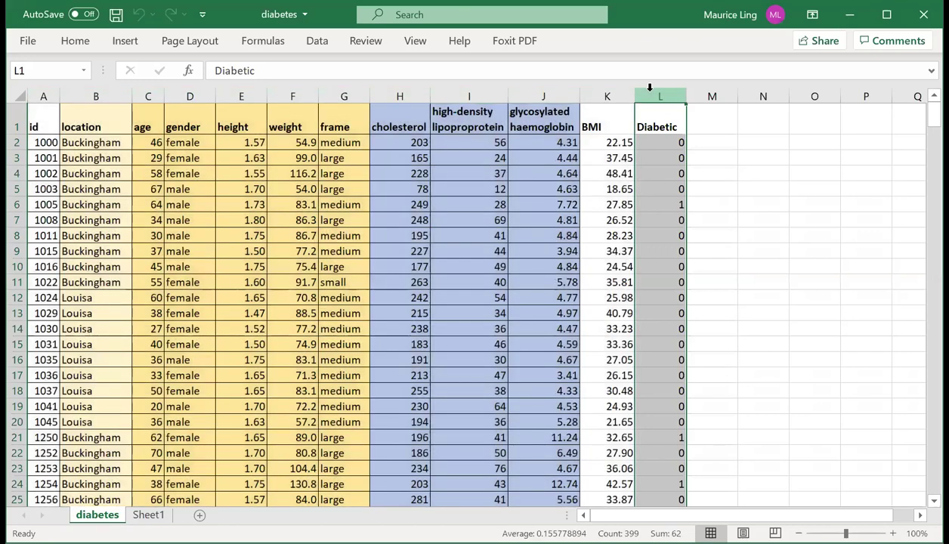
# Step: Insert a new column L before Diabetic and head it Obese
pyautogui.rightClick(650, 89)
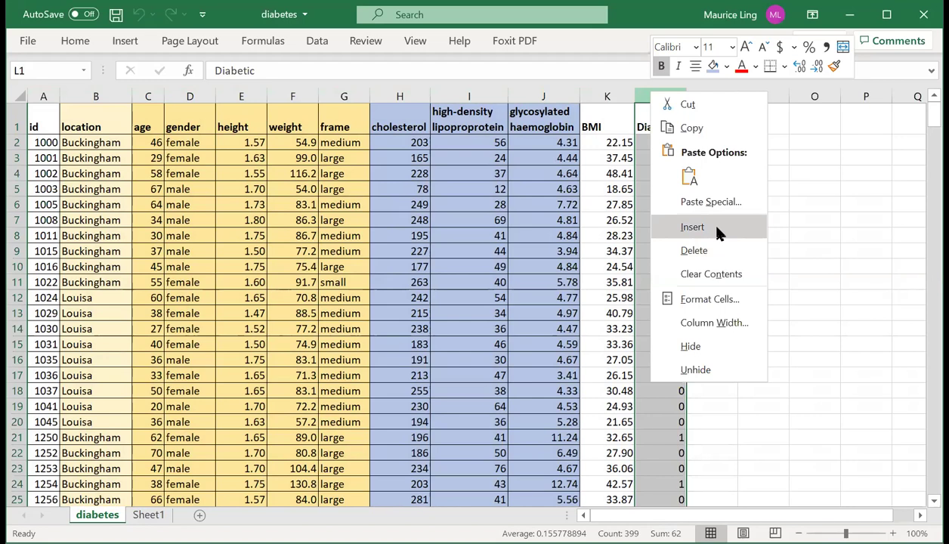
pyautogui.click(718, 234)
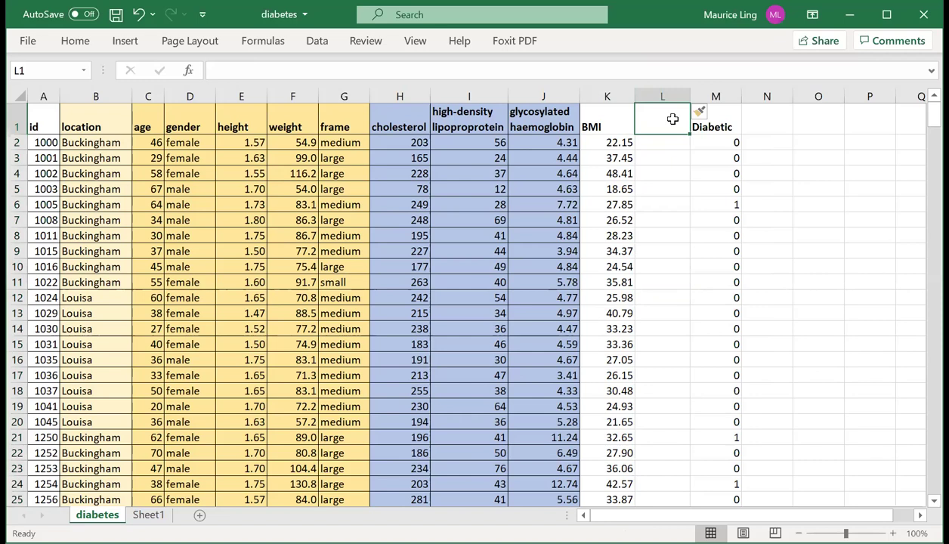
pyautogui.write('High')
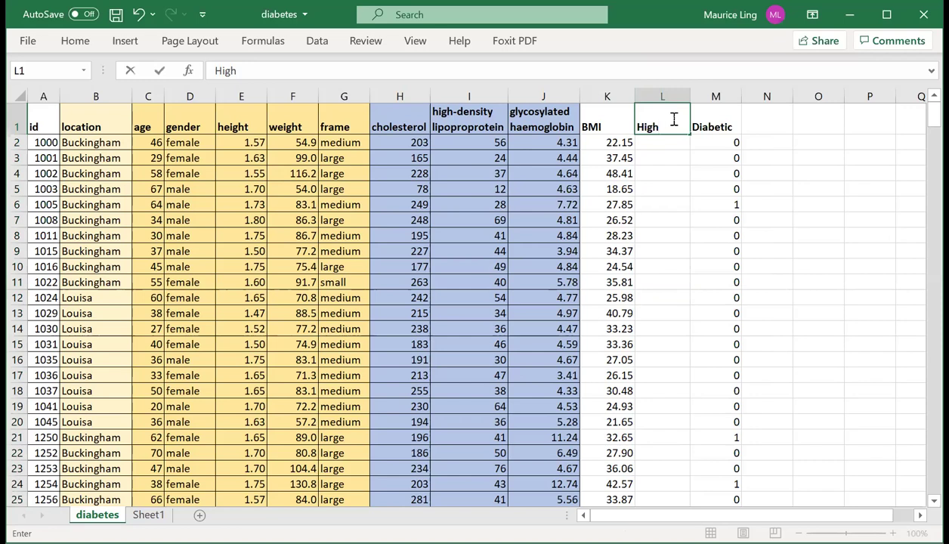
pyautogui.write(' BMI')
pyautogui.press('BackSpace')
pyautogui.press('BackSpace')
pyautogui.press('BackSpace')
pyautogui.press('BackSpace')
pyautogui.press('BackSpace')
pyautogui.press('BackSpace')
pyautogui.press('BackSpace')
pyautogui.press('BackSpace')
pyautogui.write('Obese')
pyautogui.press('Return')
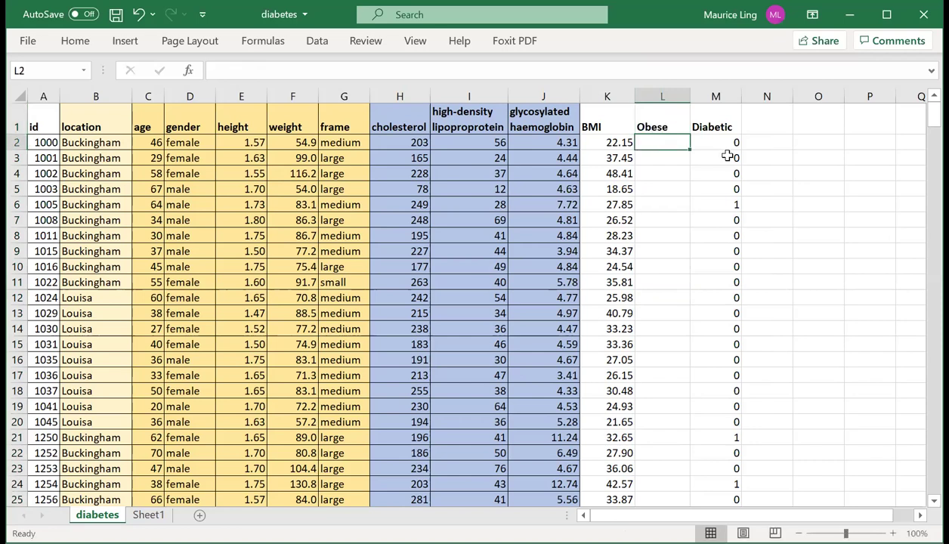
# Step: Fill column L with =IF(K2>25,1,0), shown as whole numbers 0 or 1
pyautogui.write('=')
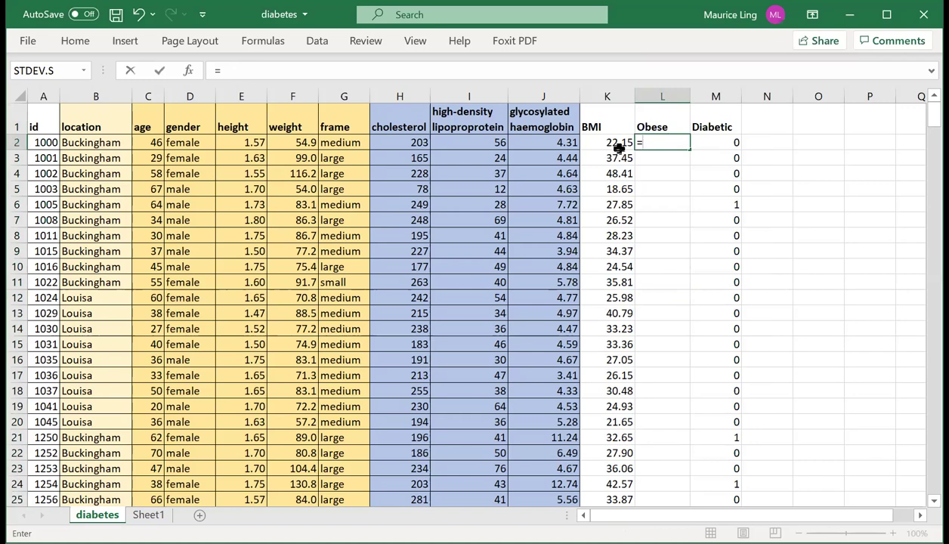
pyautogui.write('if(')
pyautogui.click(618, 145)
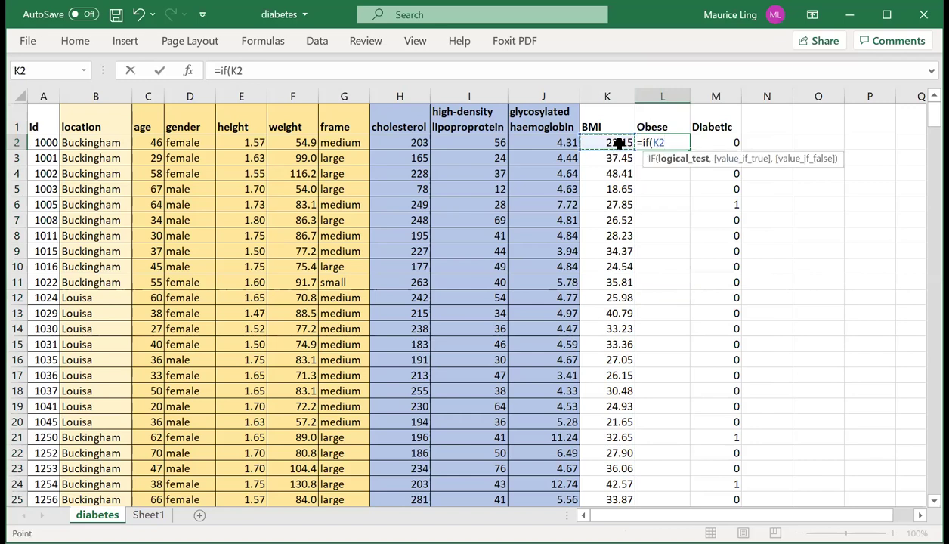
pyautogui.write('>25')
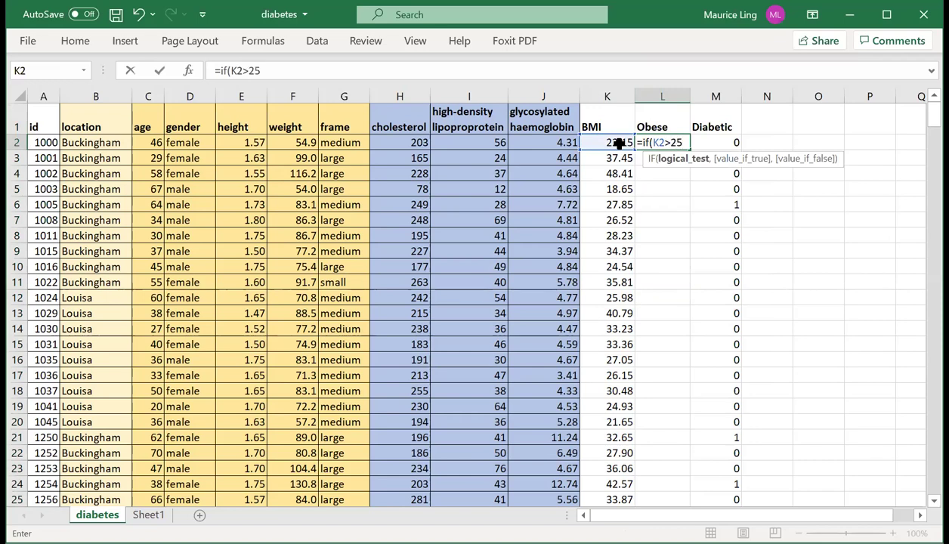
pyautogui.write(',1,0')
pyautogui.press('Return')
pyautogui.click(678, 140)
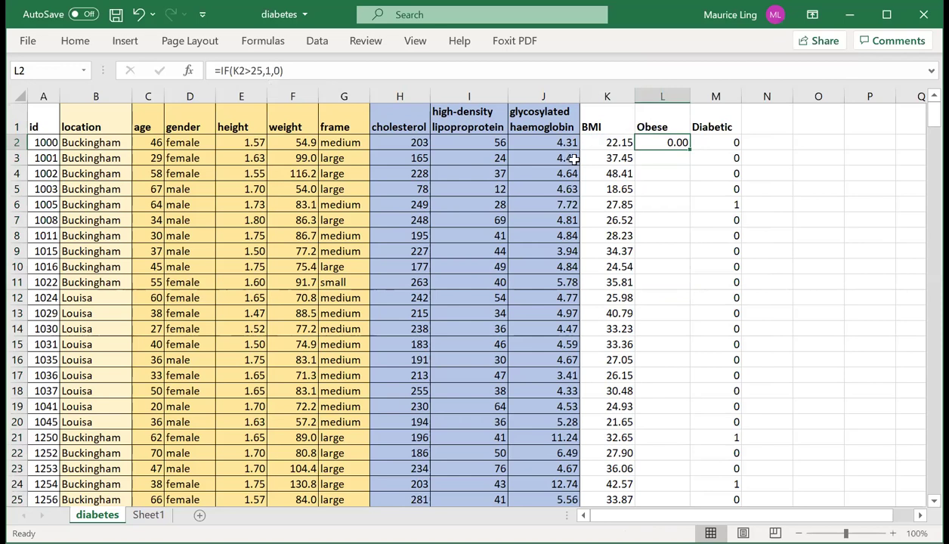
pyautogui.doubleClick(689, 154)
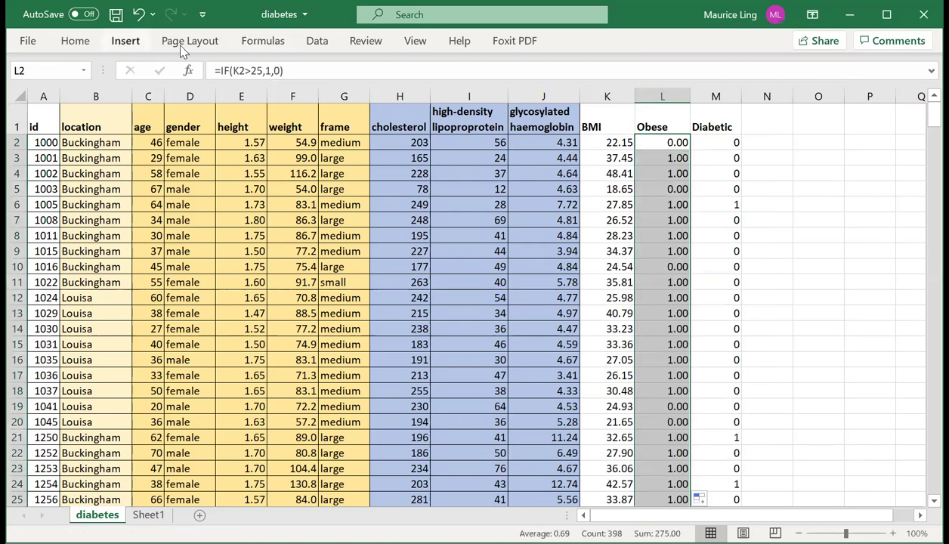
pyautogui.click(76, 43)
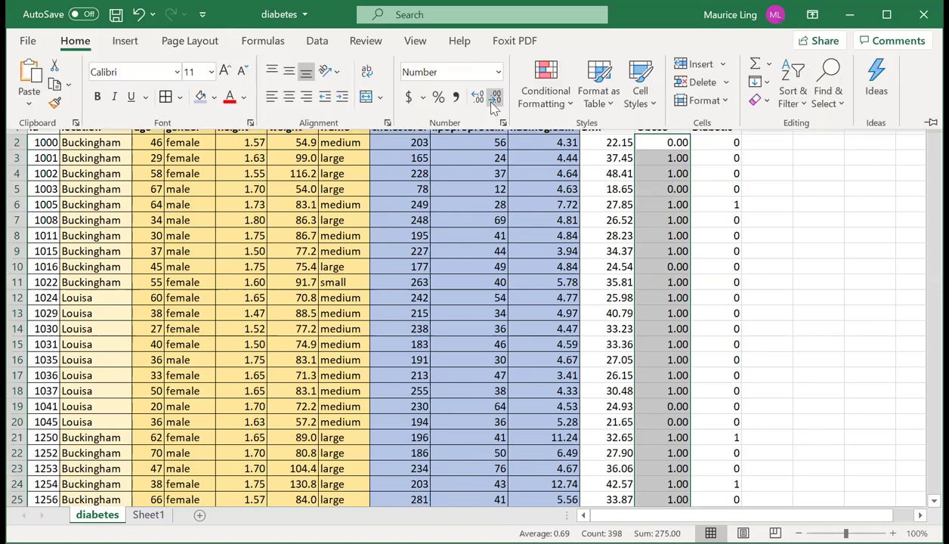
pyautogui.click(495, 97)
pyautogui.click(495, 97)
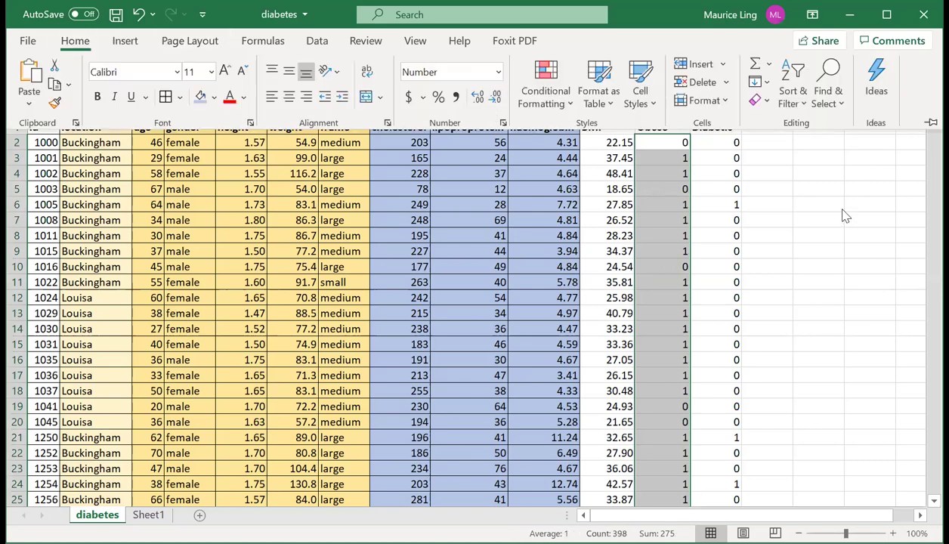
pyautogui.click(725, 91)
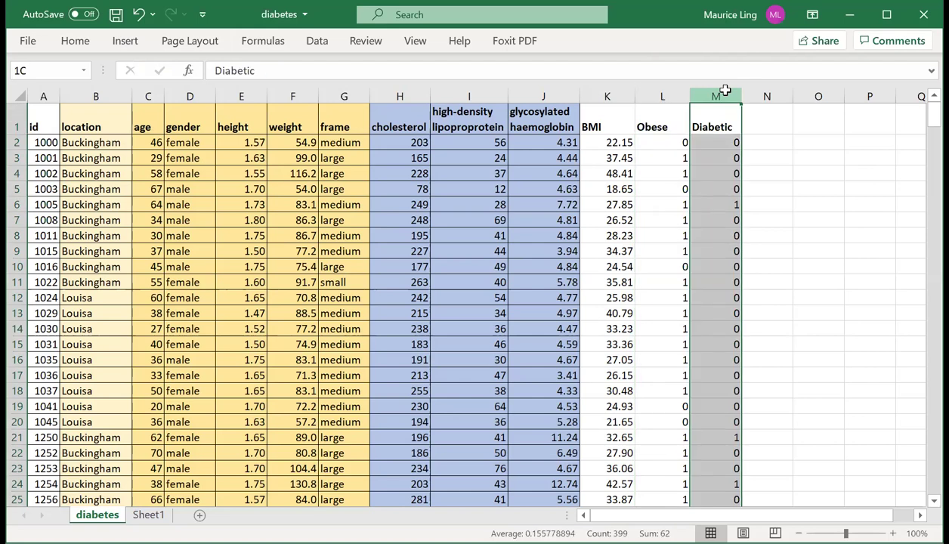
# Step: Create a pivot table from columns A–M on a new sheet, Sheet3
pyautogui.hotkey('ctrl', 'shift', 'Left')
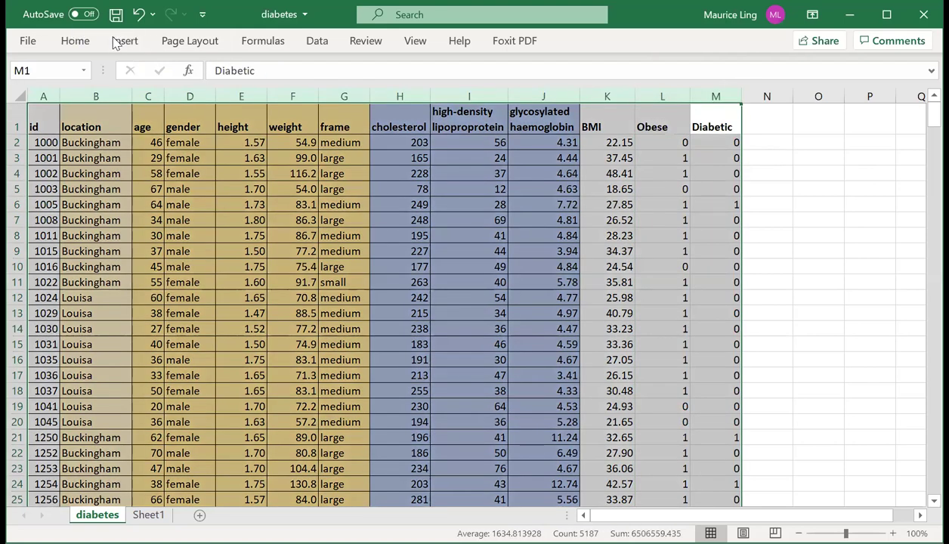
pyautogui.click(124, 40)
pyautogui.click(34, 79)
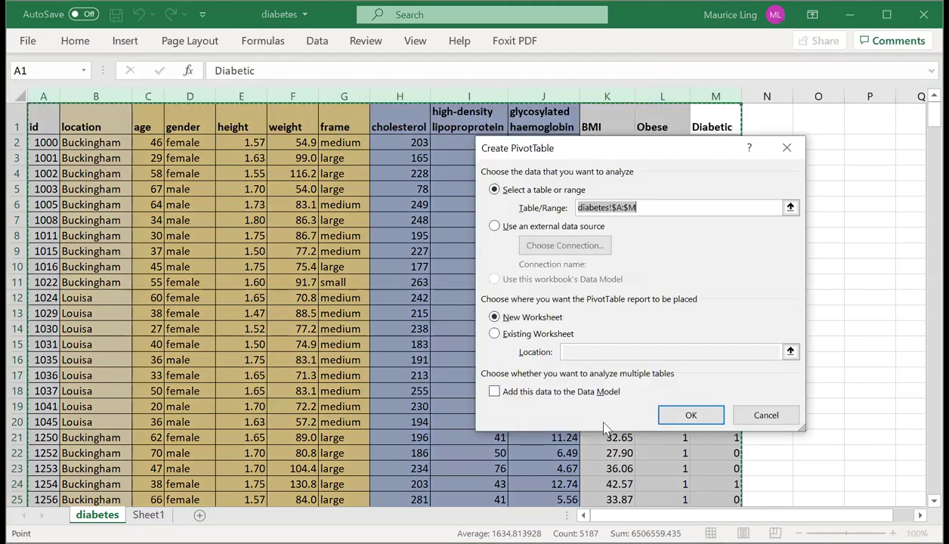
pyautogui.click(690, 416)
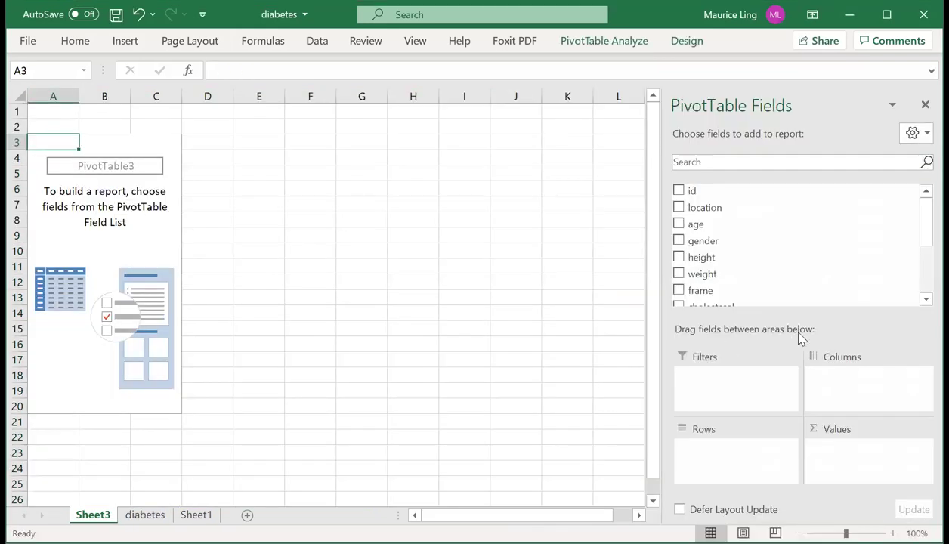
pyautogui.scroll(-2, 760, 275)
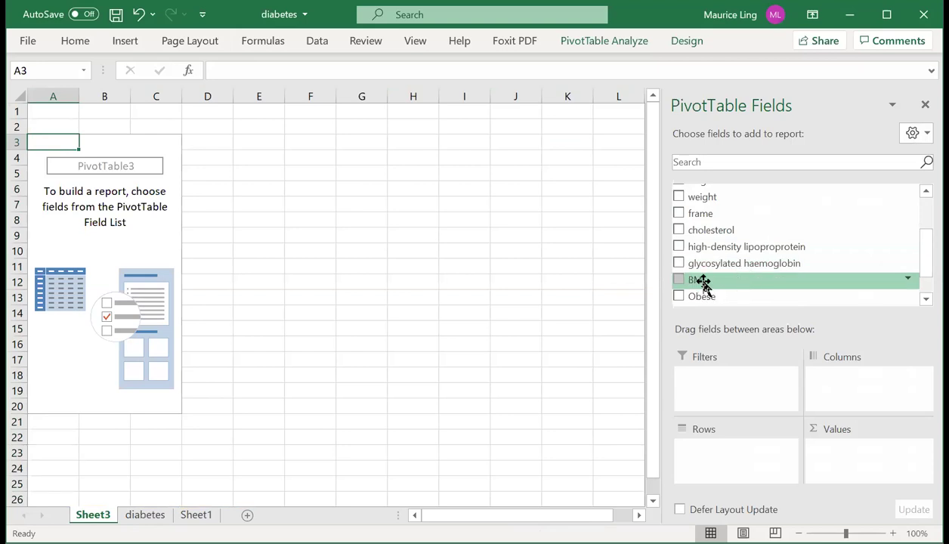
pyautogui.scroll(-1, 729, 291)
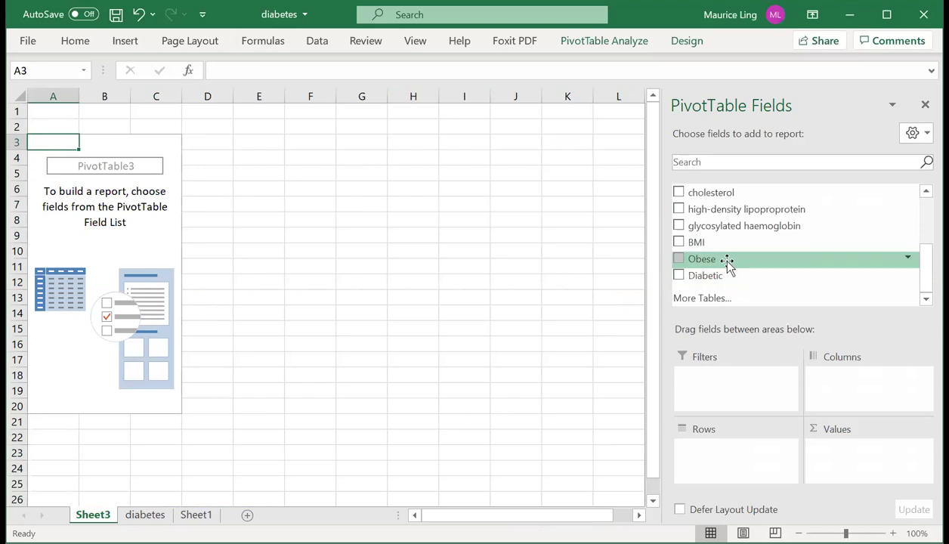
# Step: Place Obese in Rows, Diabetic in Columns, and Obese in Values
pyautogui.moveTo(727, 261); pyautogui.dragTo(717, 453)
pyautogui.click(59, 157)
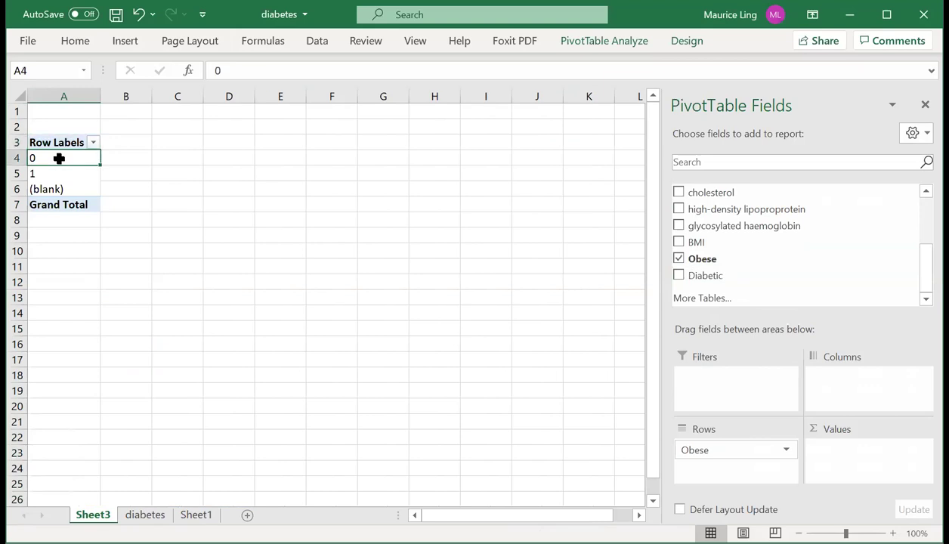
pyautogui.click(55, 174)
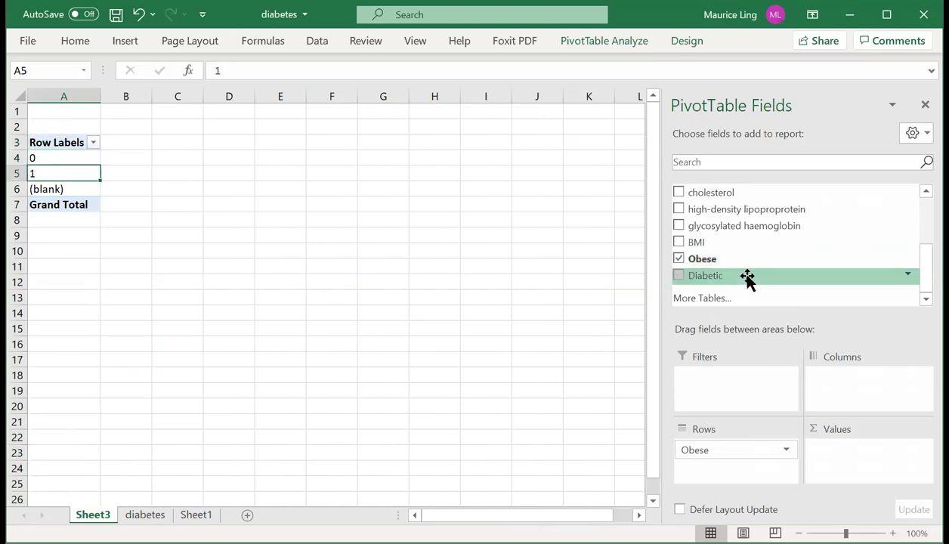
pyautogui.moveTo(747, 278); pyautogui.dragTo(862, 382)
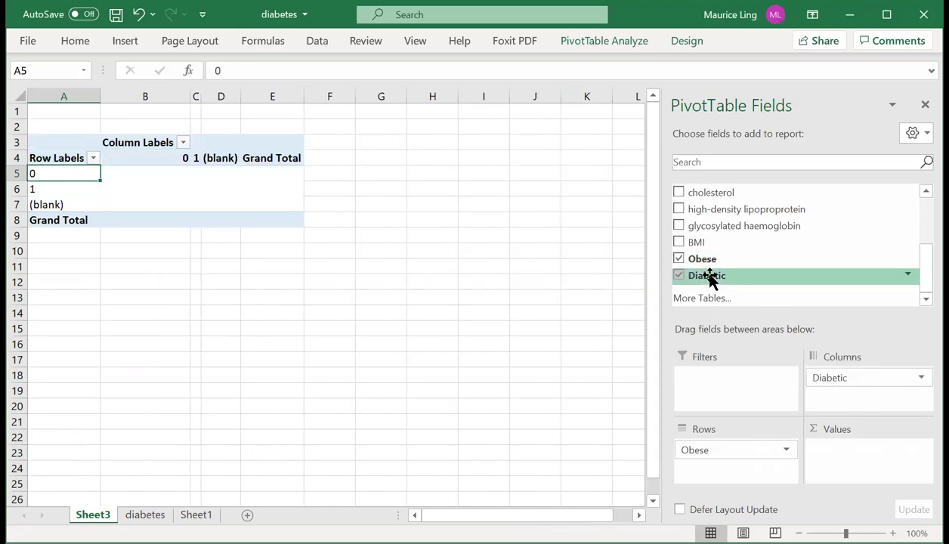
pyautogui.moveTo(710, 278); pyautogui.dragTo(847, 451)
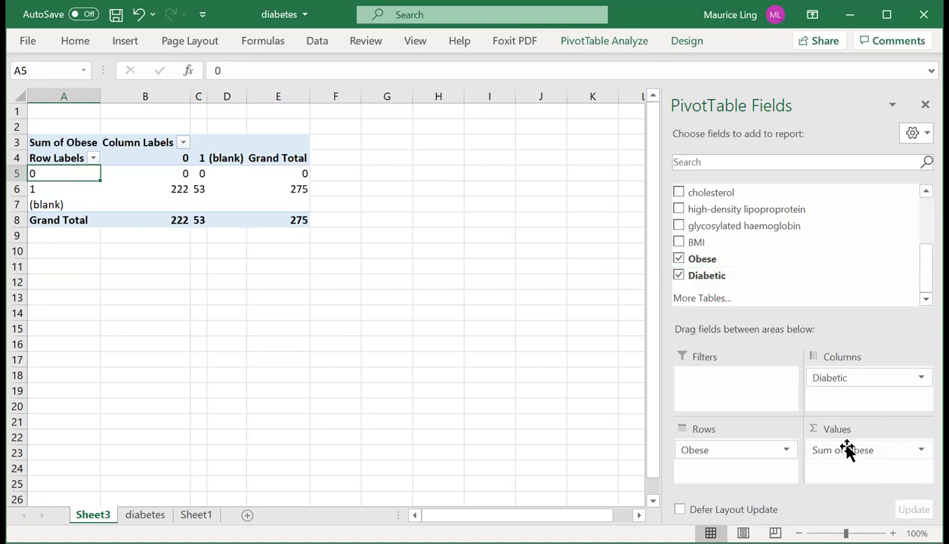
# Step: Summarise the Obese value field as Count instead of Sum, then widen column C
pyautogui.click(907, 450)
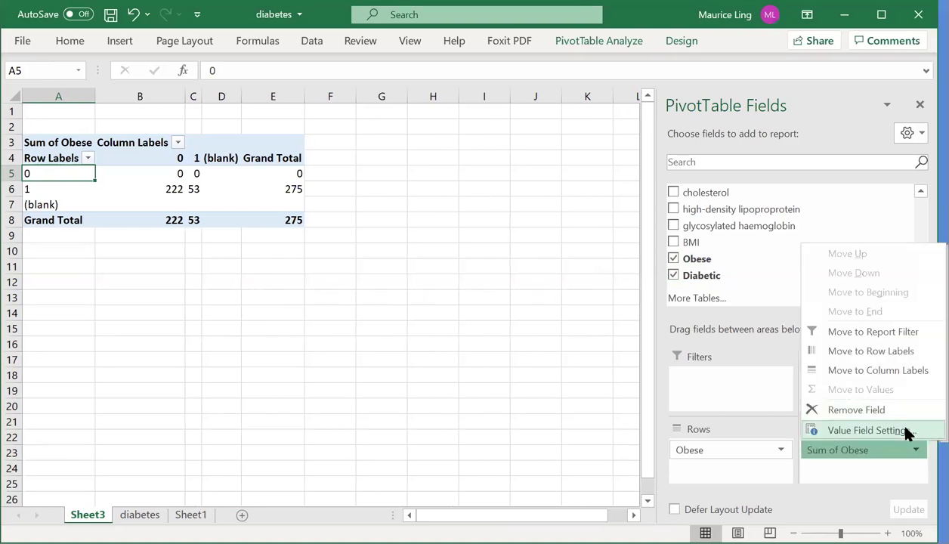
pyautogui.click(907, 431)
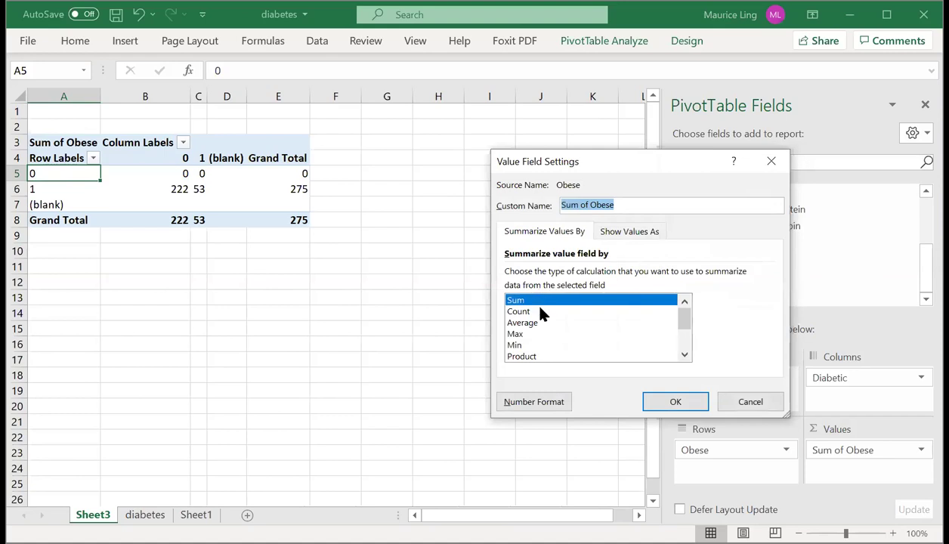
pyautogui.click(541, 311)
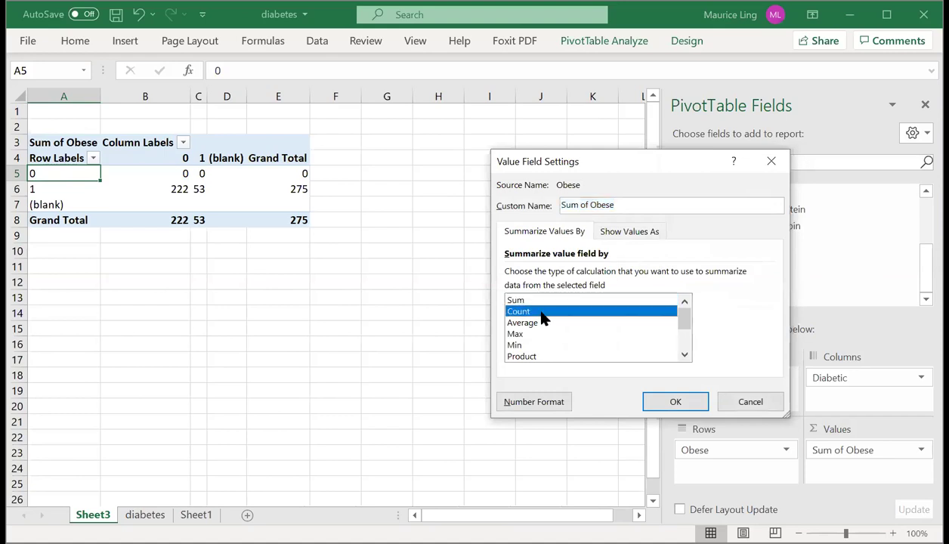
pyautogui.click(675, 402)
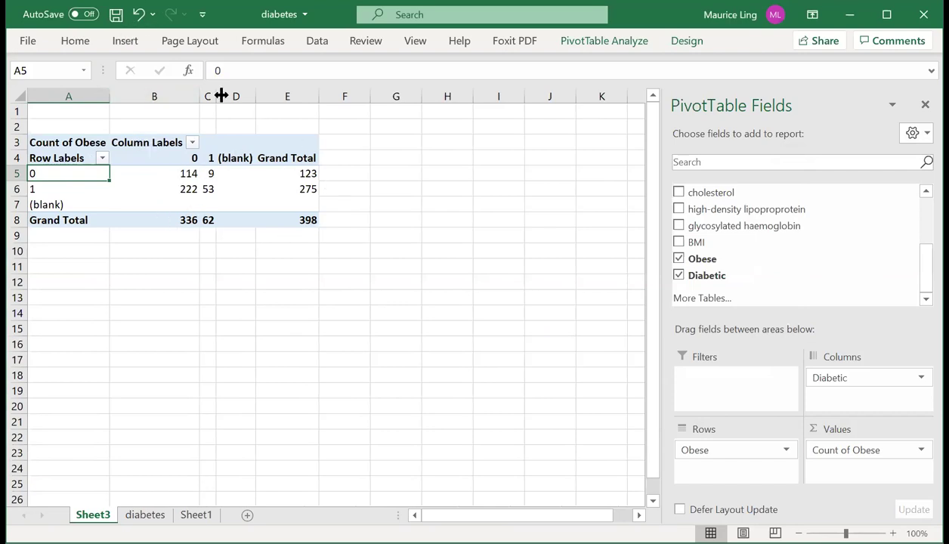
pyautogui.moveTo(221, 95); pyautogui.dragTo(242, 95)
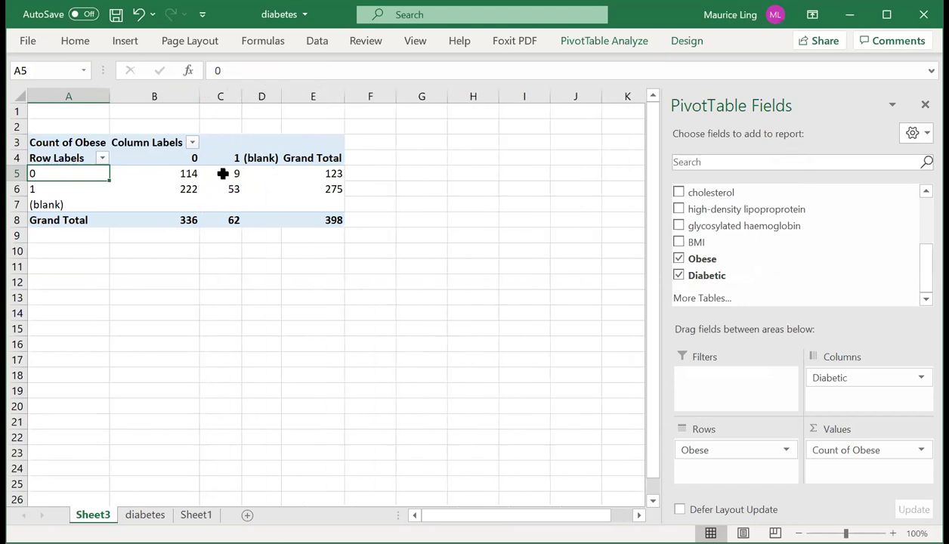
# Step: Enter the row labels Obese, Yes and No in A13:A15
pyautogui.click(144, 283)
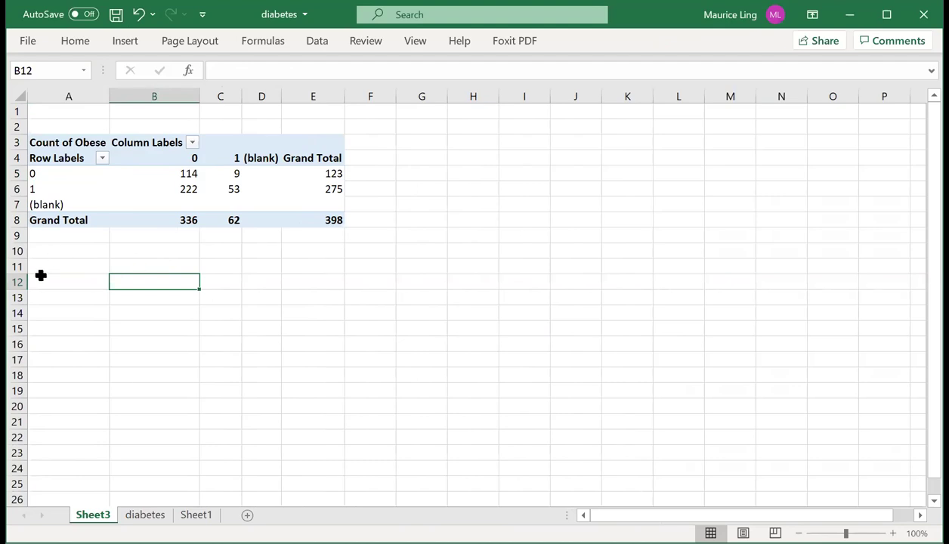
pyautogui.click(44, 299)
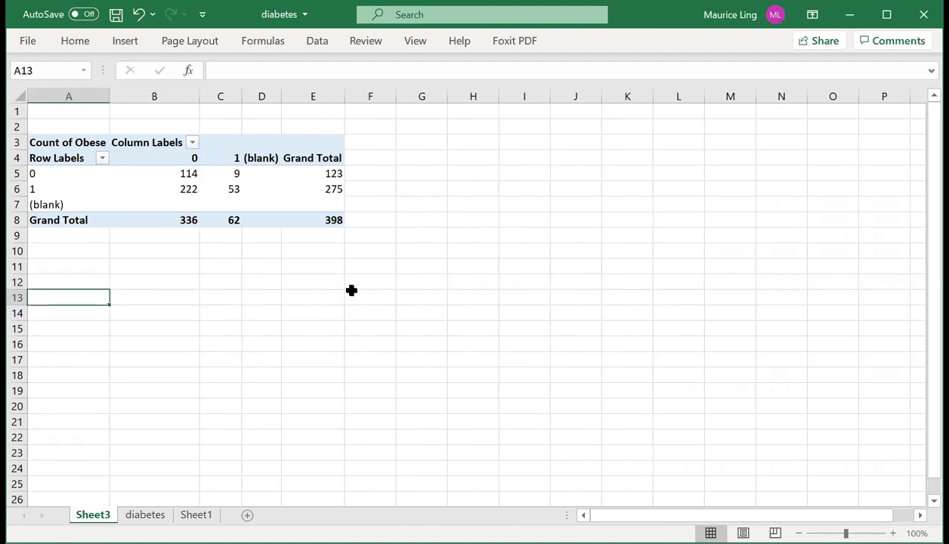
pyautogui.write('Obese')
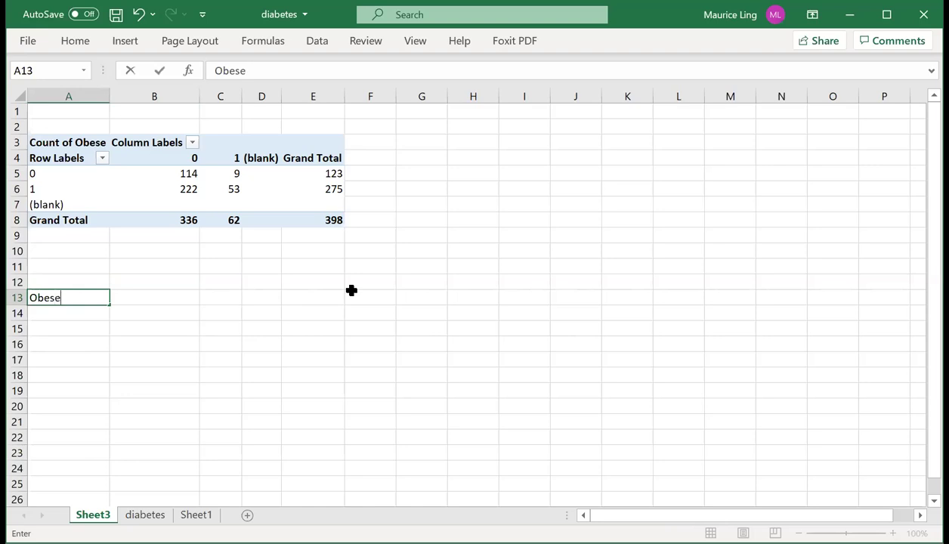
pyautogui.press('Return')
pyautogui.write('Yes')
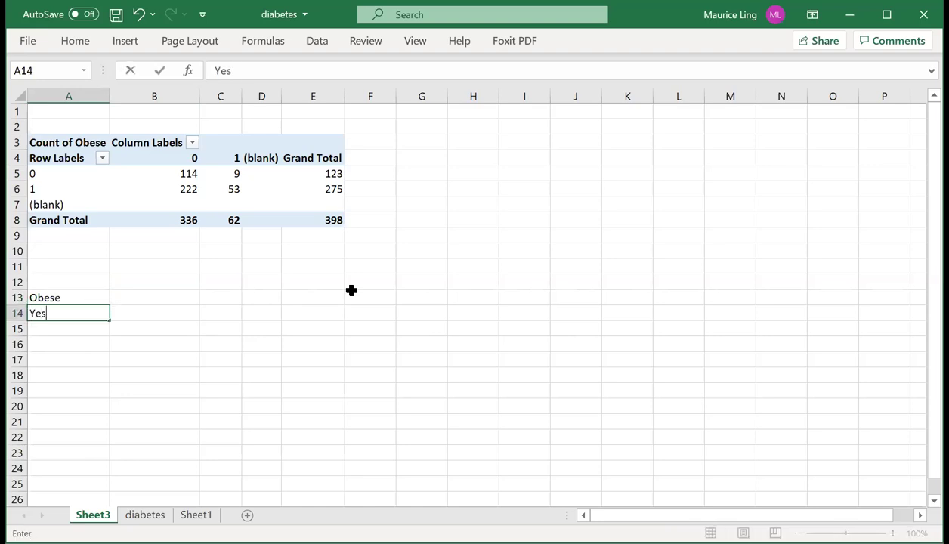
pyautogui.press('Return')
pyautogui.write('No')
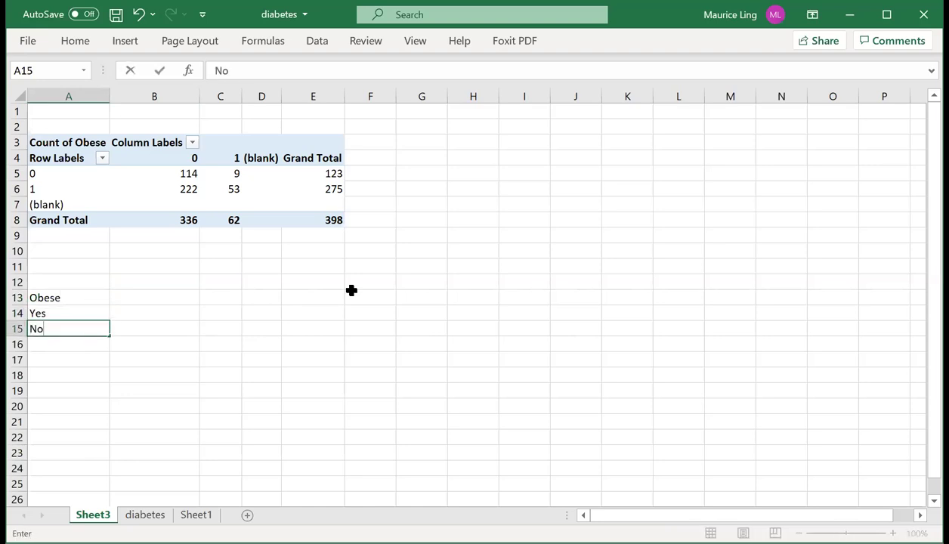
pyautogui.press('Tab')
# Step: Add Diabetic and Non-Diabetic column headings and move them into B13:C13
pyautogui.press('Up')
pyautogui.press('Up')
pyautogui.press('Up')
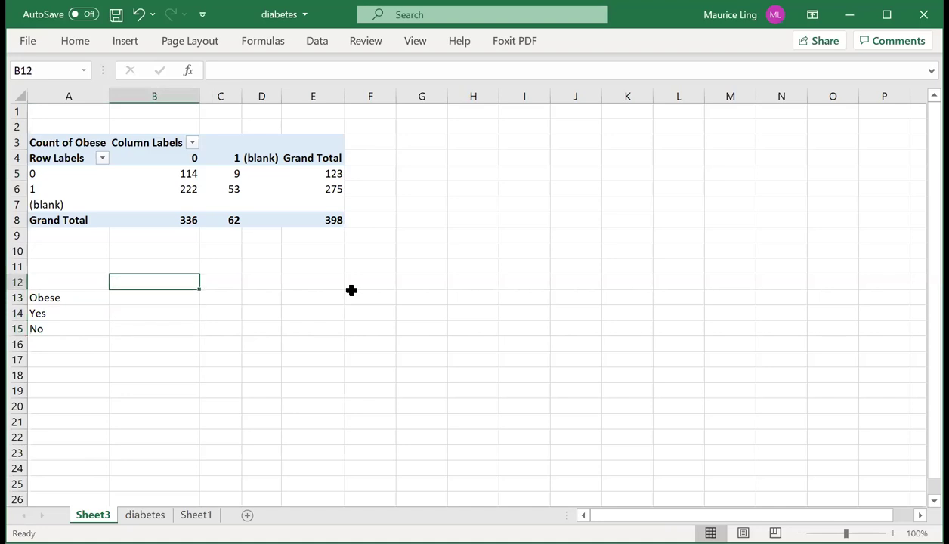
pyautogui.write('Dia')
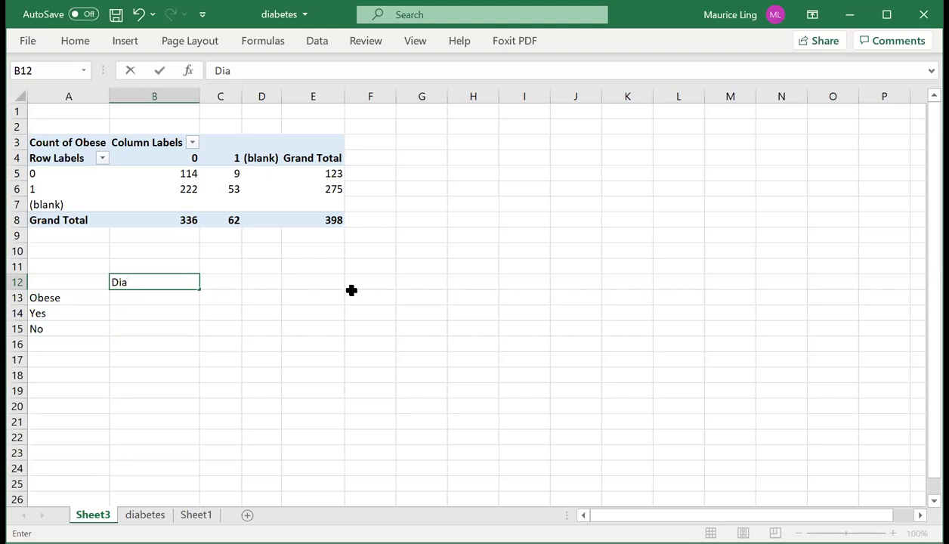
pyautogui.write('betic')
pyautogui.press('Tab')
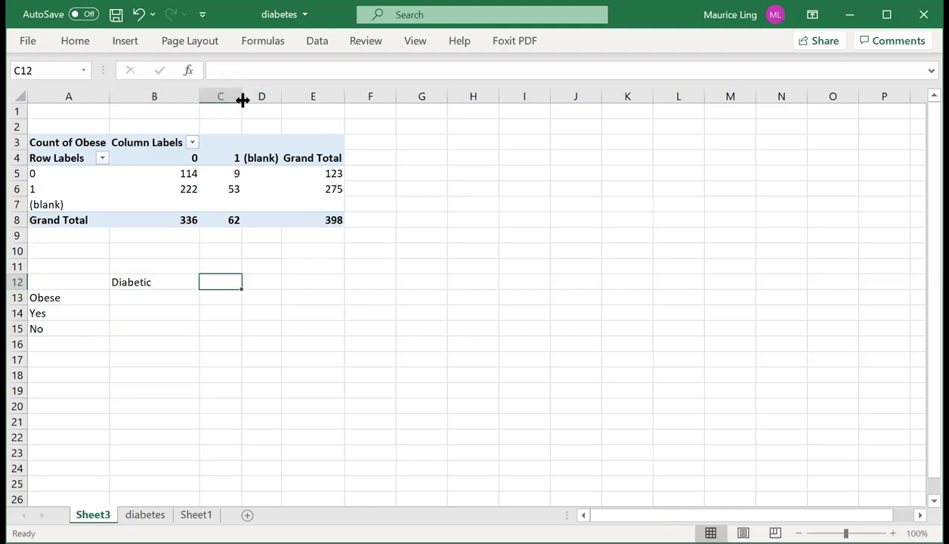
pyautogui.moveTo(242, 100); pyautogui.dragTo(271, 97)
pyautogui.write('Non')
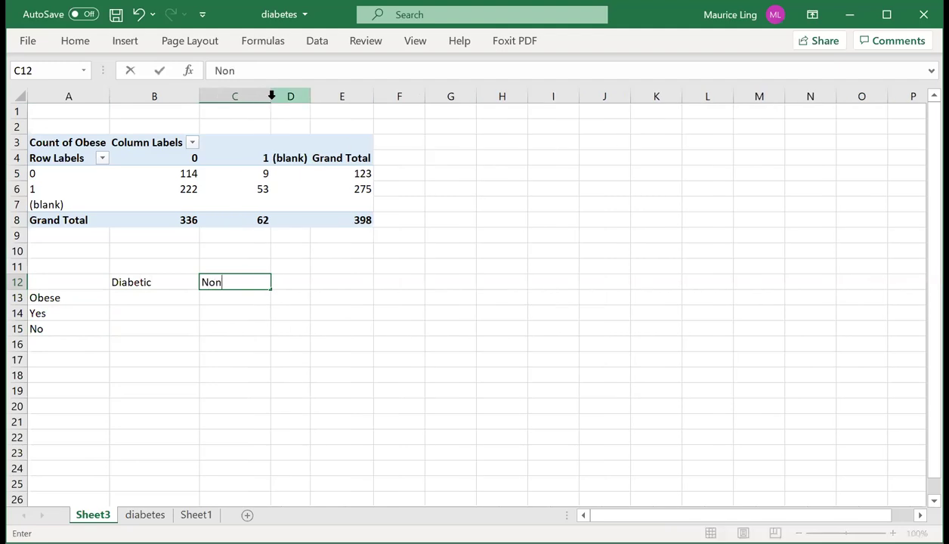
pyautogui.write('-Diabetic')
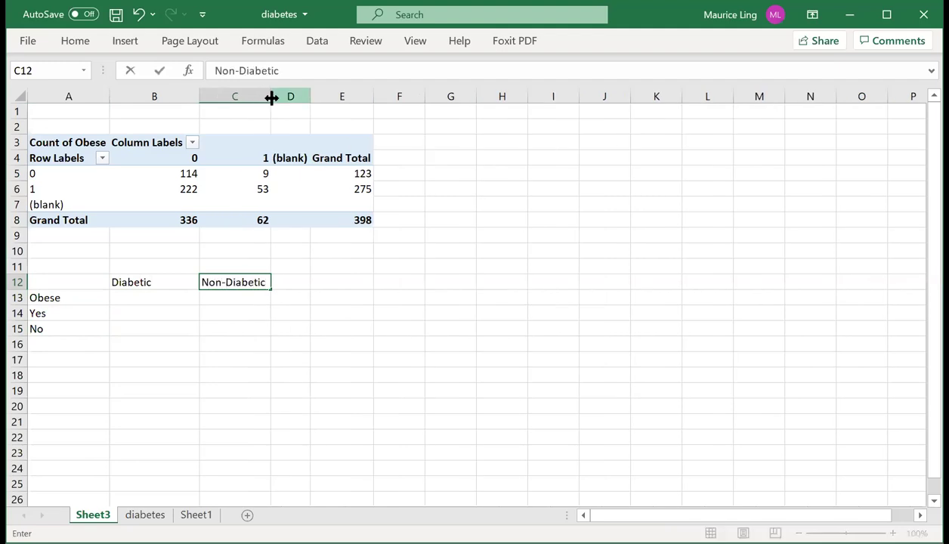
pyautogui.press('Return')
pyautogui.press('Left')
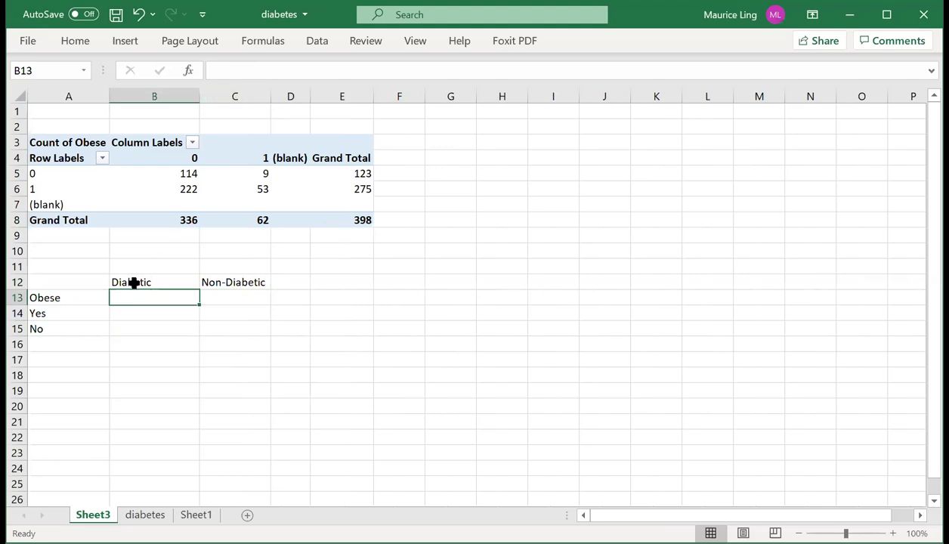
pyautogui.moveTo(134, 282); pyautogui.dragTo(214, 285)
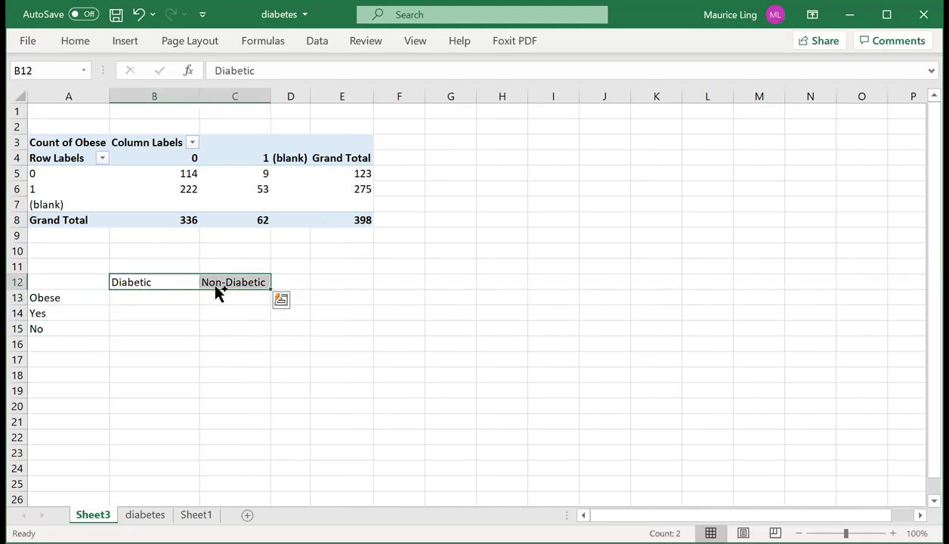
pyautogui.hotkey('ctrl', 'c')
pyautogui.click(172, 296)
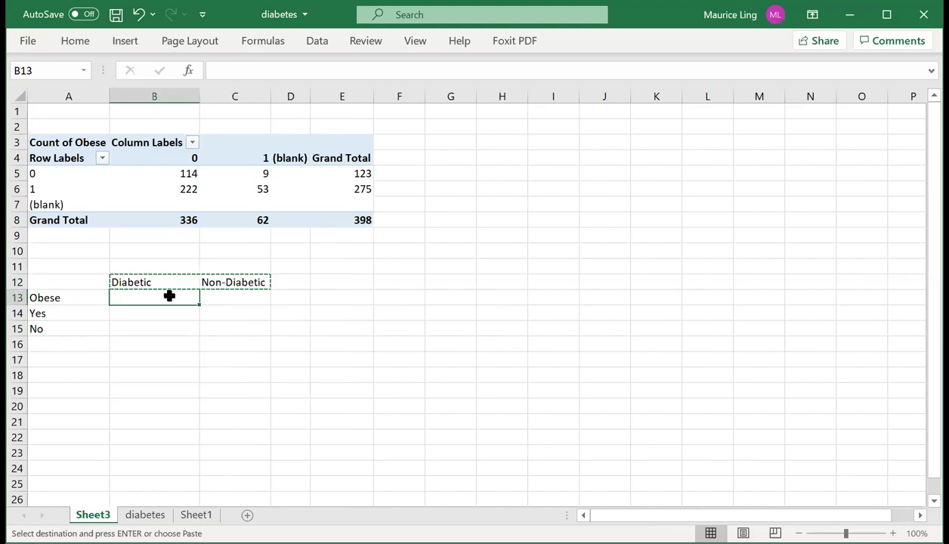
pyautogui.press('Return')
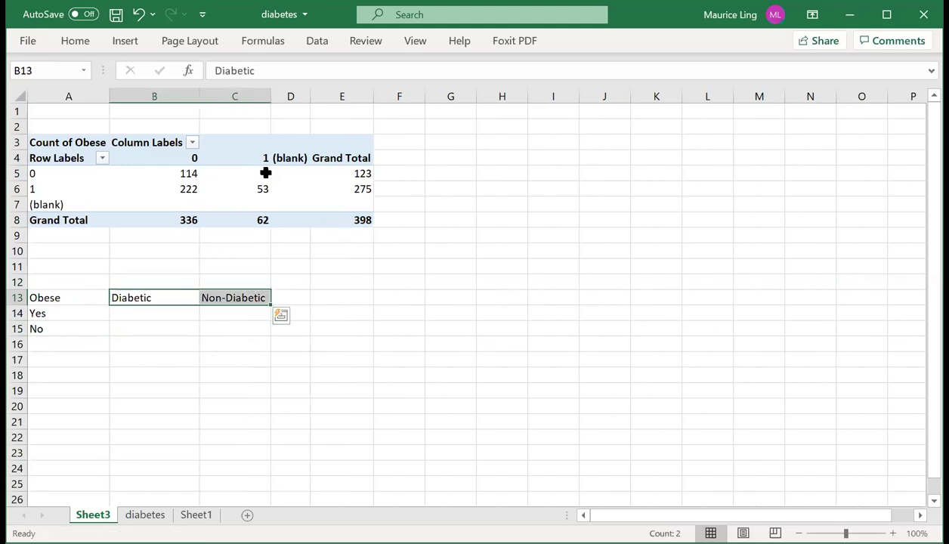
# Step: Enter counts 53 and 222 for Yes, and 9 and 114 for No, in B14:C15
pyautogui.click(176, 314)
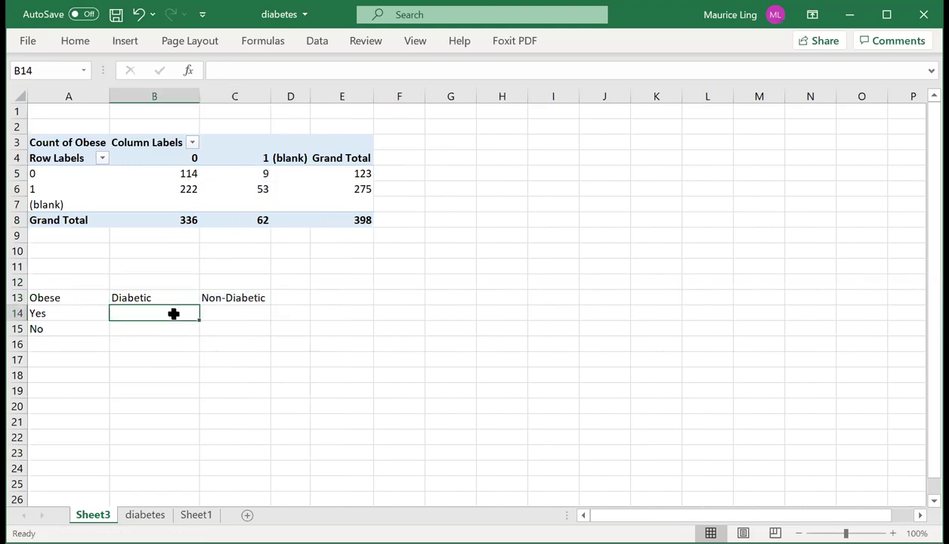
pyautogui.write('53')
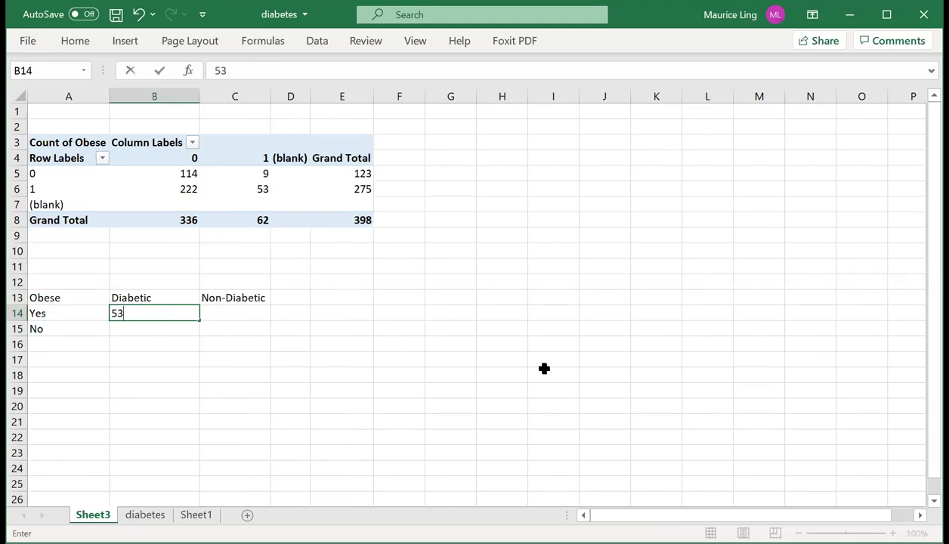
pyautogui.press('Tab')
pyautogui.write('222')
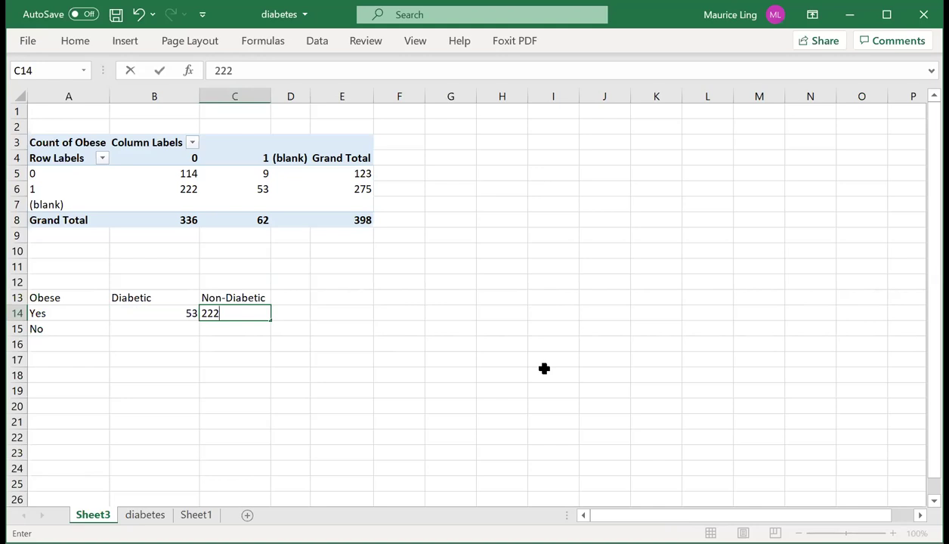
pyautogui.press('Down')
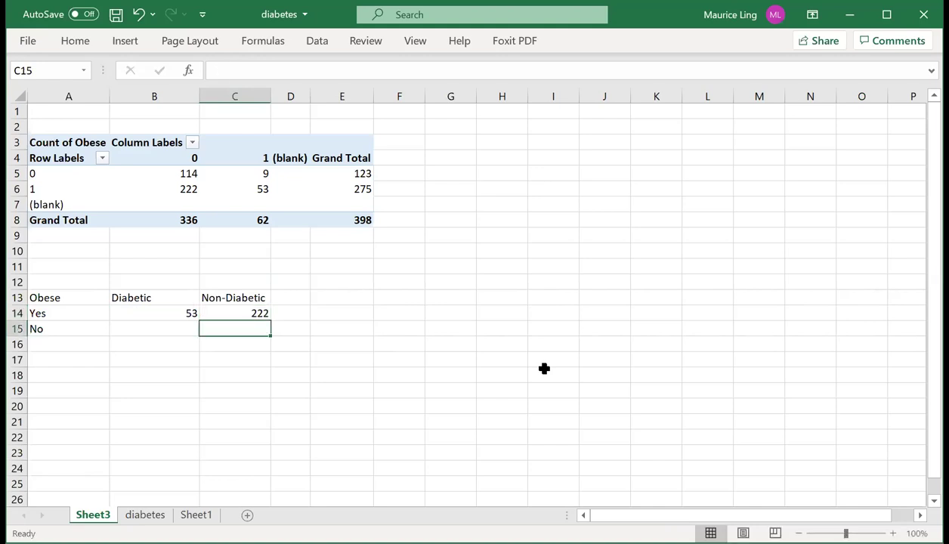
pyautogui.press('Left')
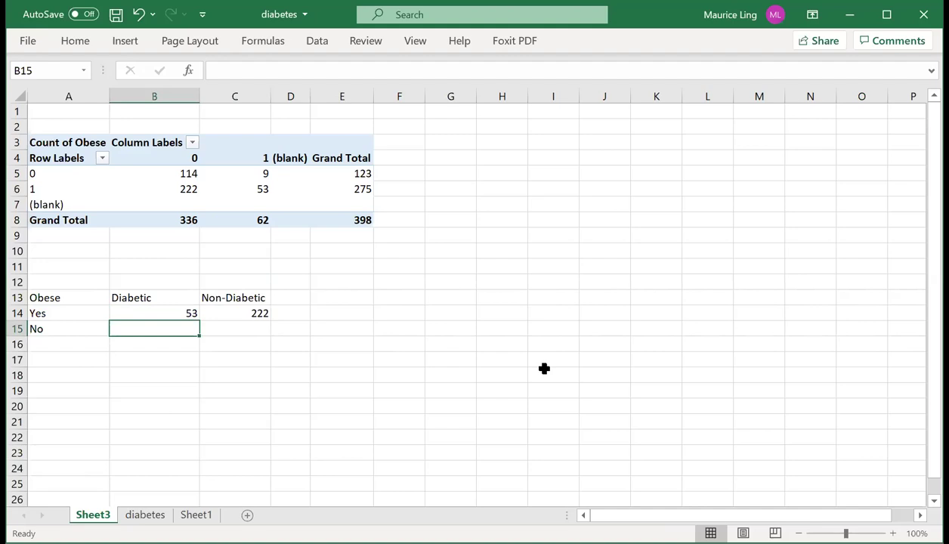
pyautogui.write('9')
pyautogui.press('Tab')
pyautogui.write('114')
pyautogui.press('Tab')
pyautogui.press('Tab')
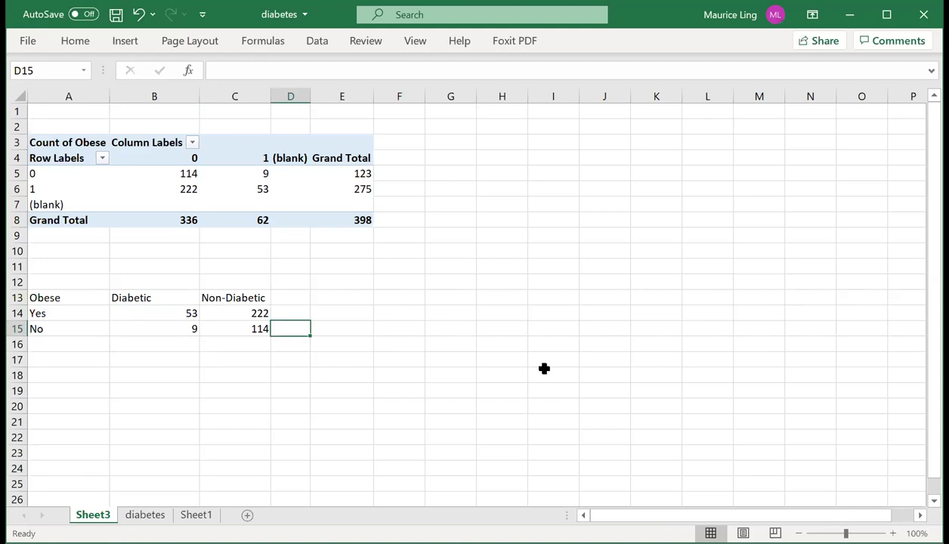
pyautogui.press('Up')
pyautogui.press('Up')
pyautogui.press('Left')
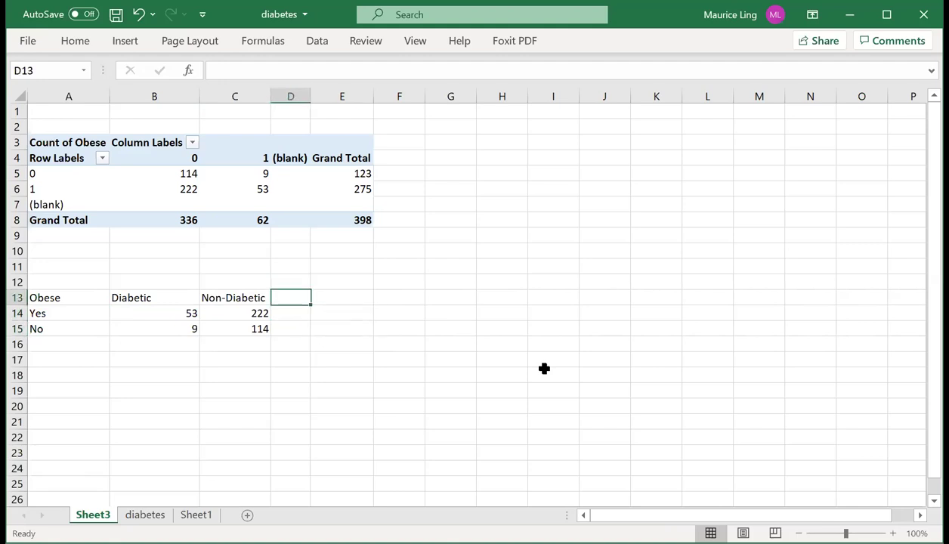
# Step: Enter the header 'Total' in D13 of the Obese table
pyautogui.write('total')
pyautogui.press('BackSpace')
pyautogui.press('BackSpace')
pyautogui.press('BackSpace')
pyautogui.press('BackSpace')
pyautogui.press('BackSpace')
pyautogui.write('Total')
pyautogui.press('Return')
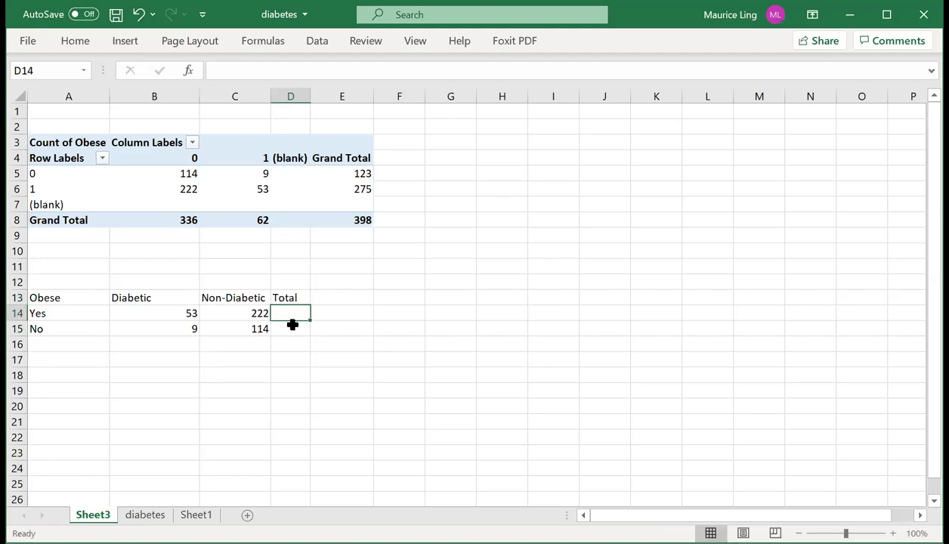
# Step: Sum each row with =B14+C14 and fill it down to D15, giving 275 and 123
pyautogui.write('=')
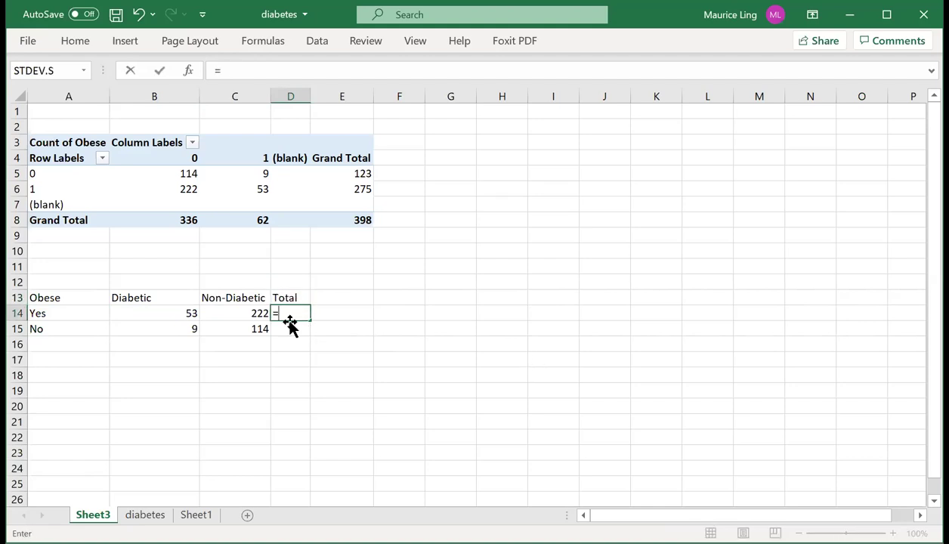
pyautogui.click(164, 313)
pyautogui.write('+')
pyautogui.click(226, 306)
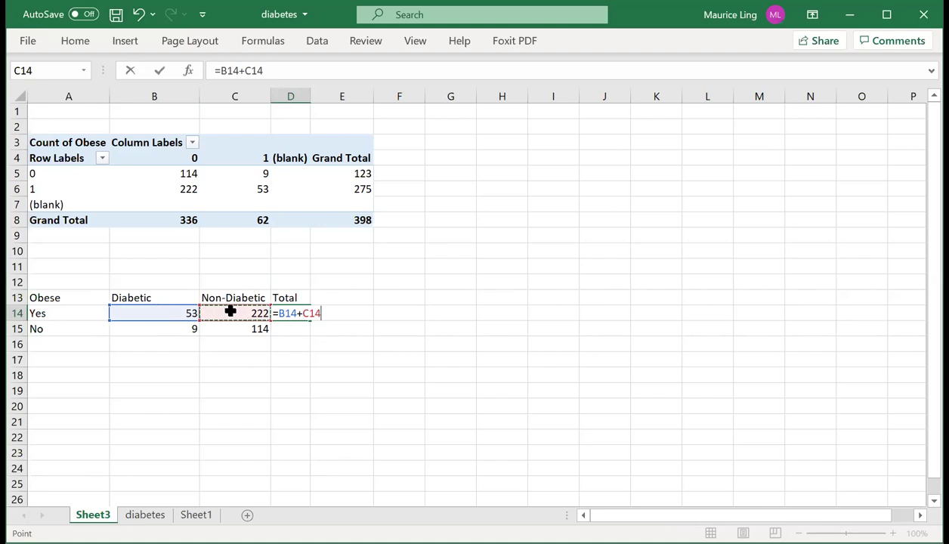
pyautogui.press('Return')
pyautogui.click(302, 319)
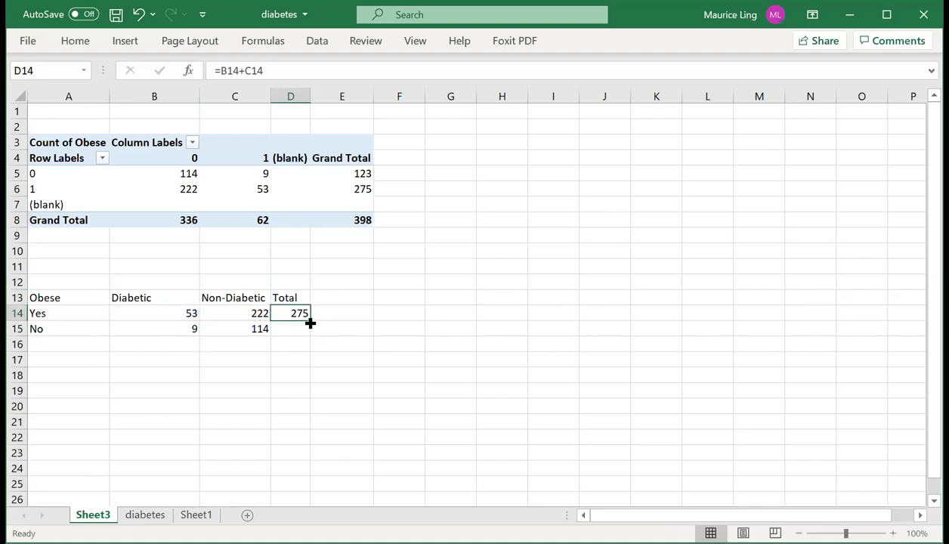
pyautogui.moveTo(312, 322); pyautogui.dragTo(310, 334)
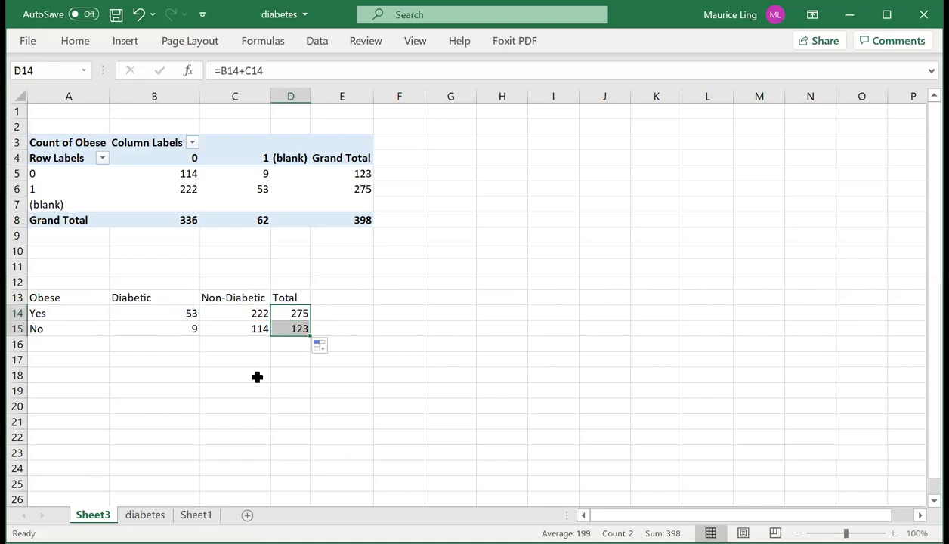
pyautogui.click(206, 375)
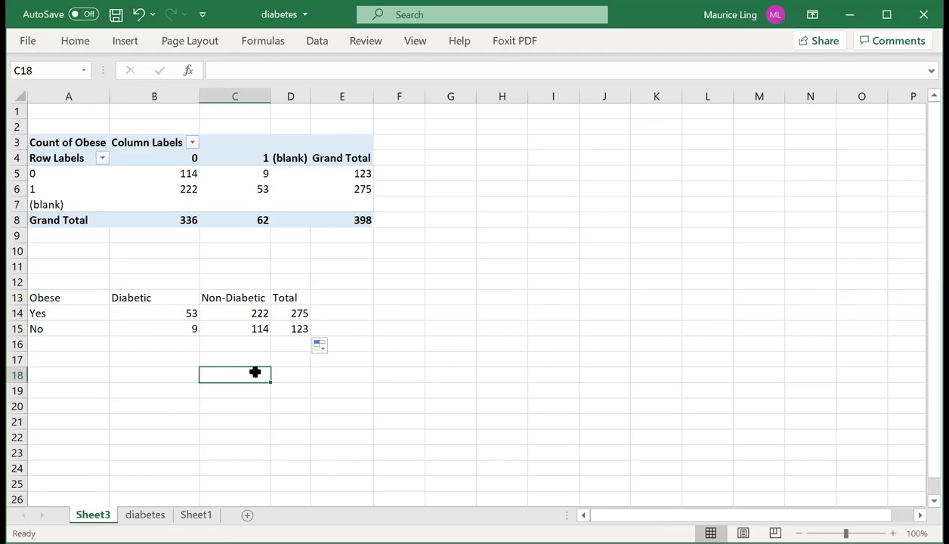
# Step: Copy the 2x2 table A13:C15 without the Total column and paste it at G2
pyautogui.click(60, 299)
pyautogui.moveTo(155, 303); pyautogui.dragTo(277, 333)
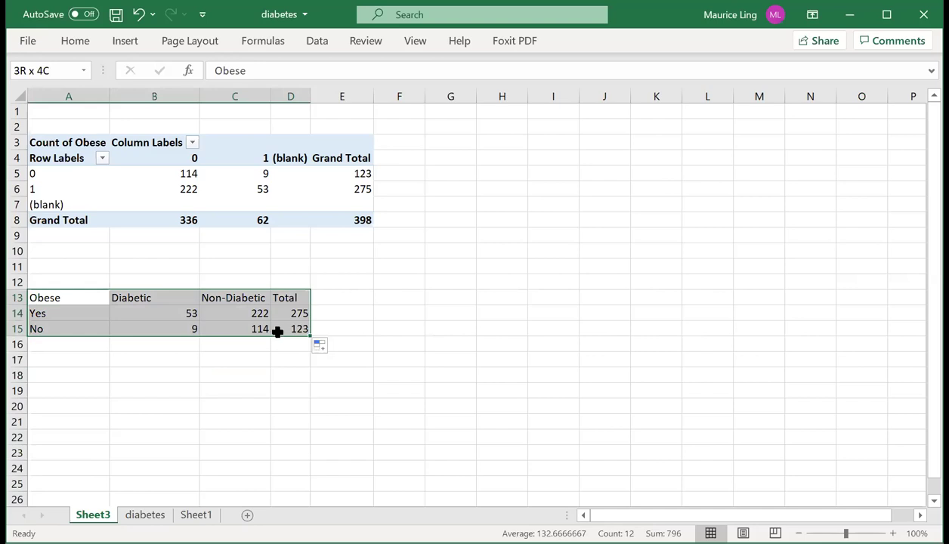
pyautogui.moveTo(278, 332); pyautogui.dragTo(256, 340)
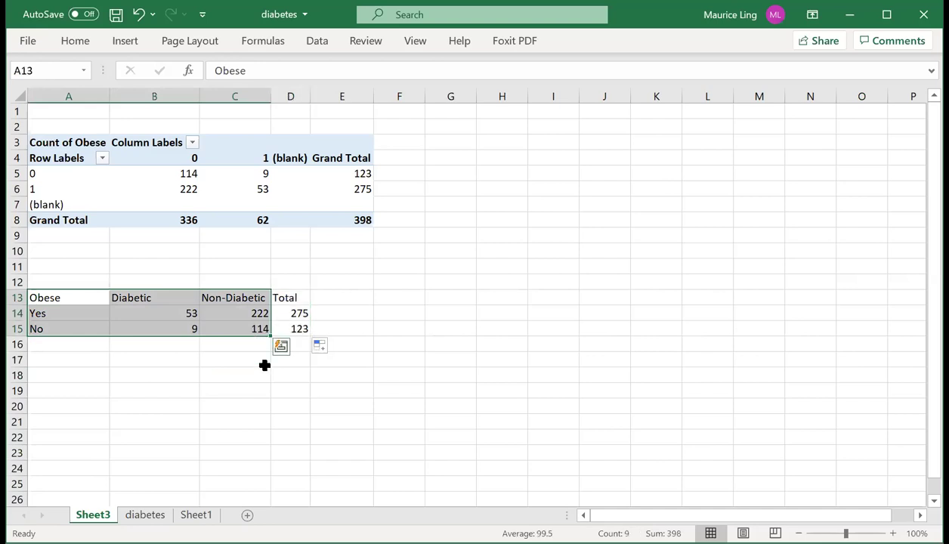
pyautogui.hotkey('ctrl', 'c')
pyautogui.click(451, 127)
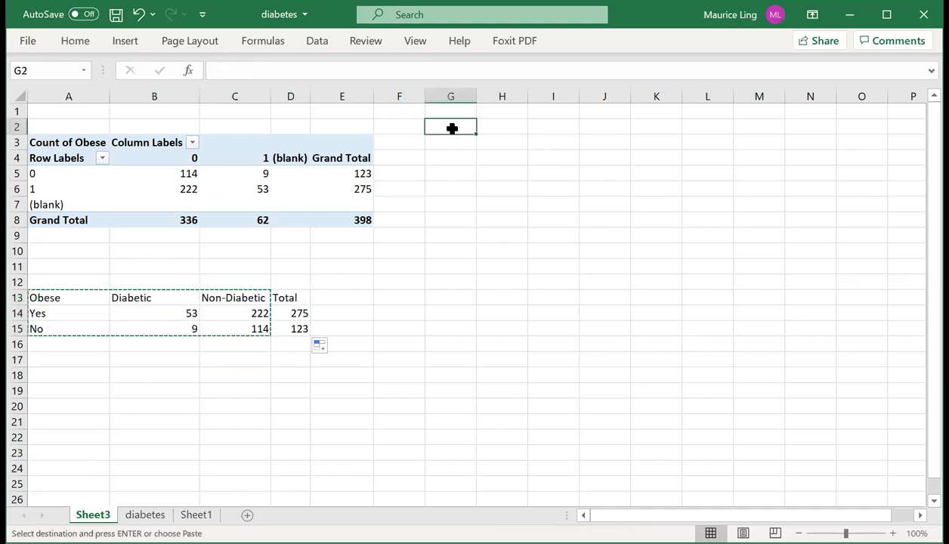
pyautogui.hotkey('ctrl', 'v')
# Step: Select and inspect the pasted table cells in G2:I4
pyautogui.moveTo(504, 142); pyautogui.dragTo(559, 158)
pyautogui.click(509, 128)
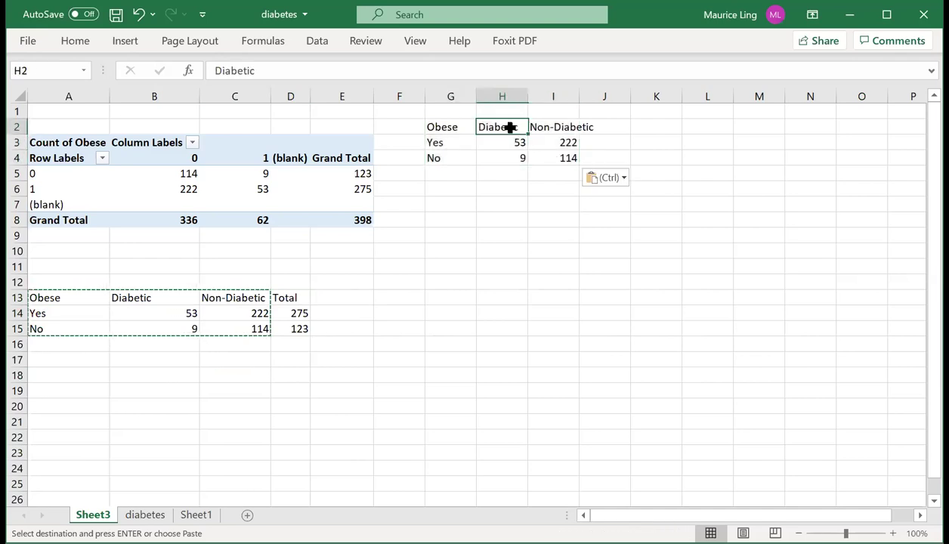
pyautogui.click(447, 143)
pyautogui.click(441, 160)
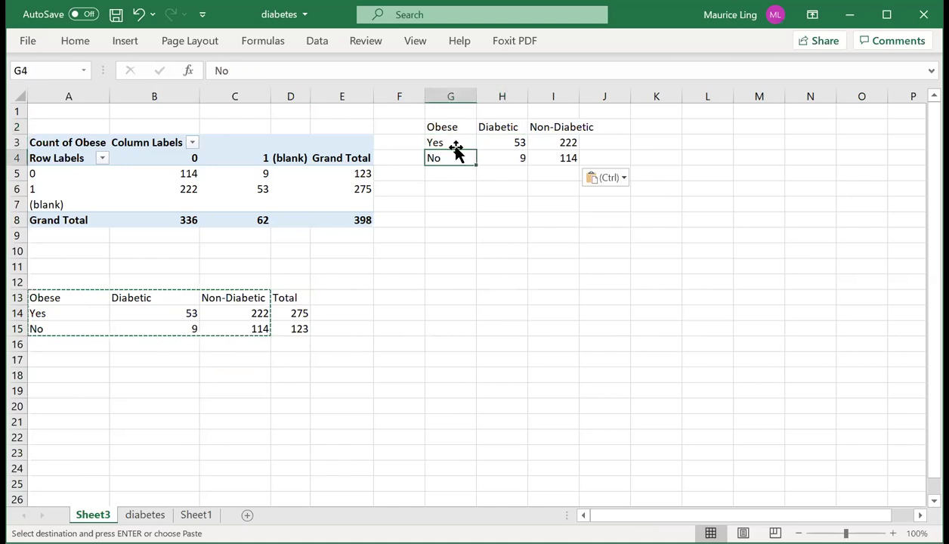
pyautogui.moveTo(498, 127); pyautogui.dragTo(462, 154)
pyautogui.click(490, 122)
pyautogui.moveTo(545, 123); pyautogui.dragTo(558, 129)
# Step: Replace the copied counts in H3:I4 with the labels A, B, C and D
pyautogui.click(523, 147)
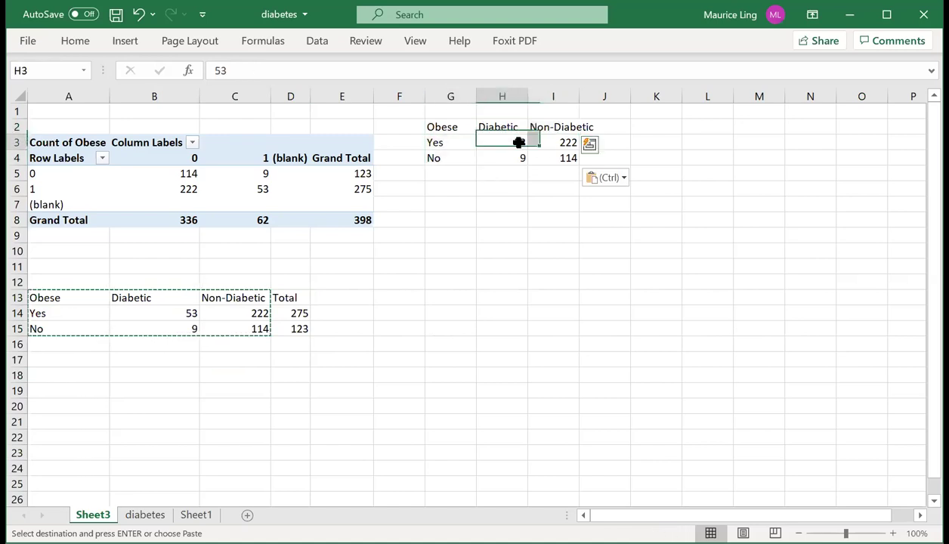
pyautogui.write('A')
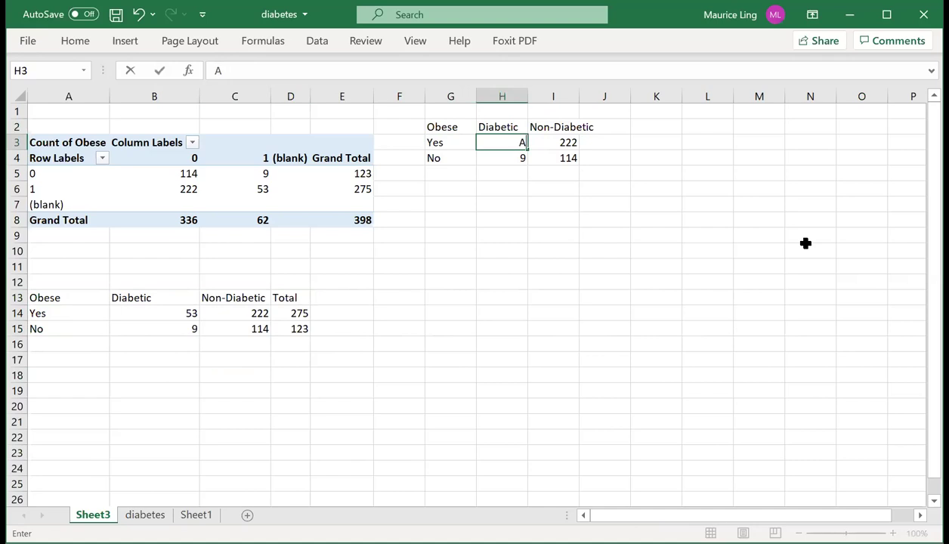
pyautogui.press('Tab')
pyautogui.write('B')
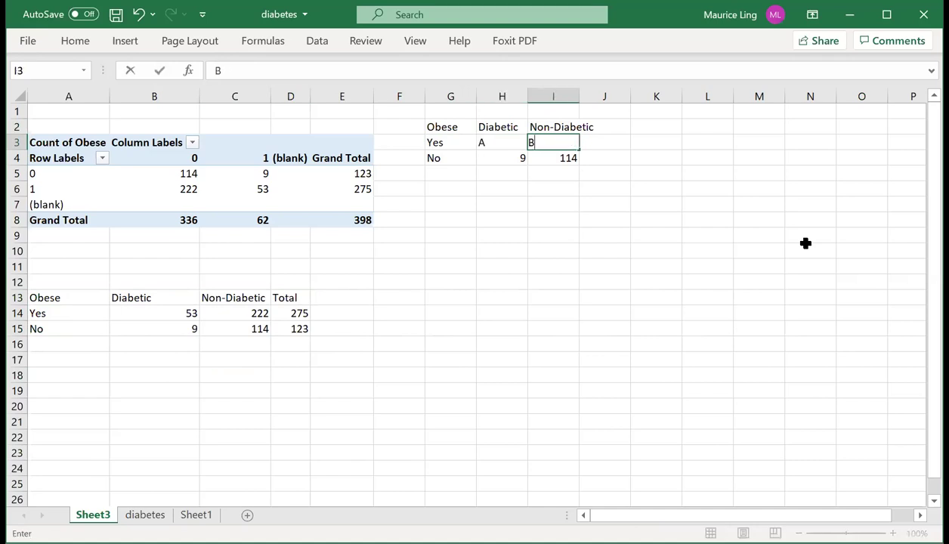
pyautogui.press('Return')
pyautogui.write('C')
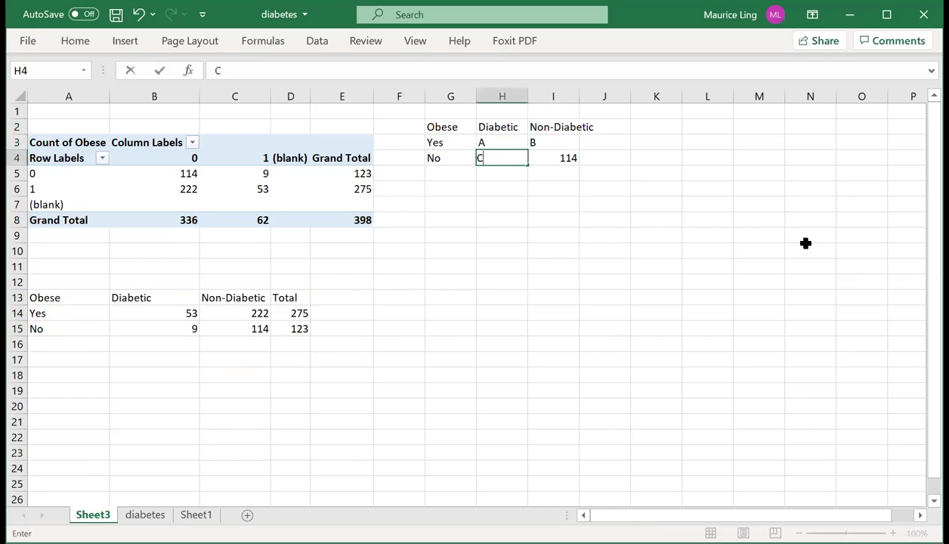
pyautogui.press('Tab')
pyautogui.write('D')
pyautogui.press('Return')
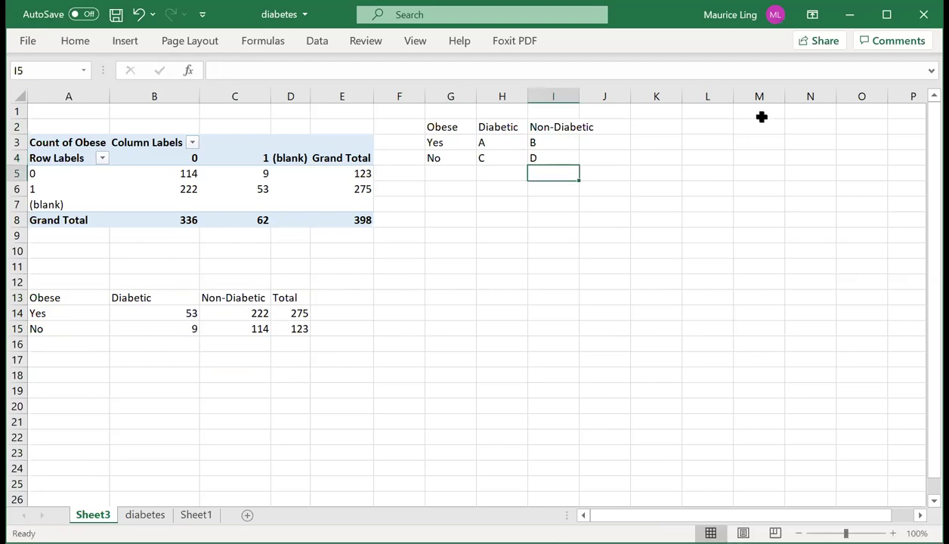
# Step: Center the four letters both vertically and horizontally in their cells
pyautogui.moveTo(499, 142); pyautogui.dragTo(556, 157)
pyautogui.click(74, 39)
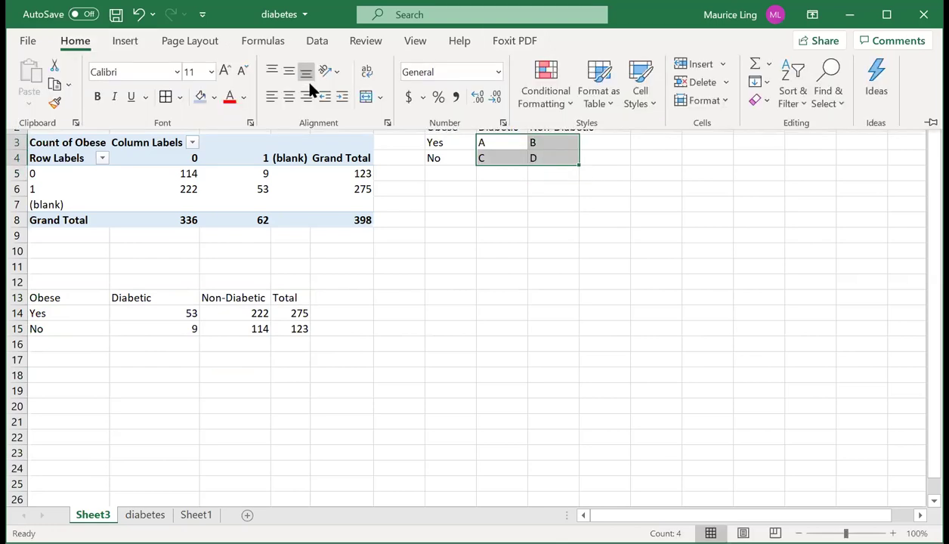
pyautogui.click(287, 72)
pyautogui.moveTo(505, 147); pyautogui.dragTo(547, 158)
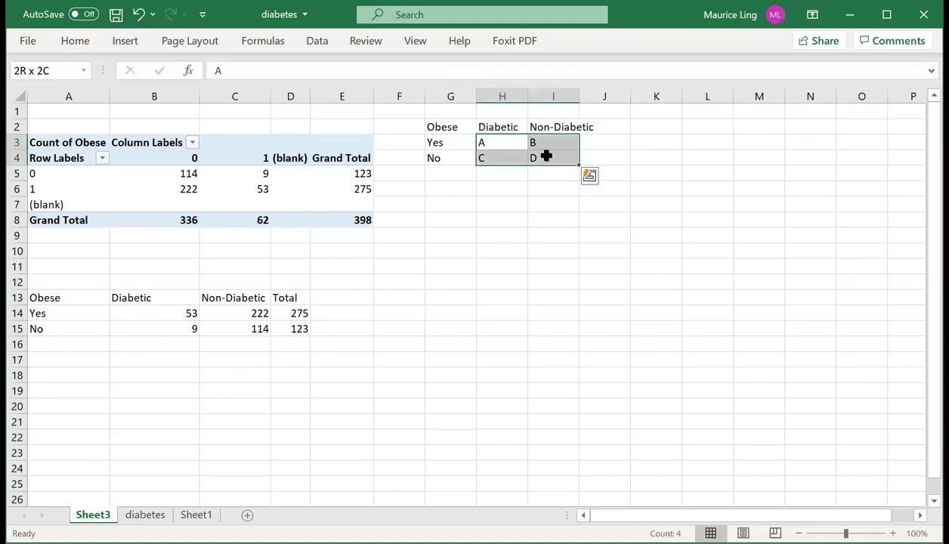
pyautogui.click(74, 43)
pyautogui.click(290, 98)
pyautogui.click(530, 203)
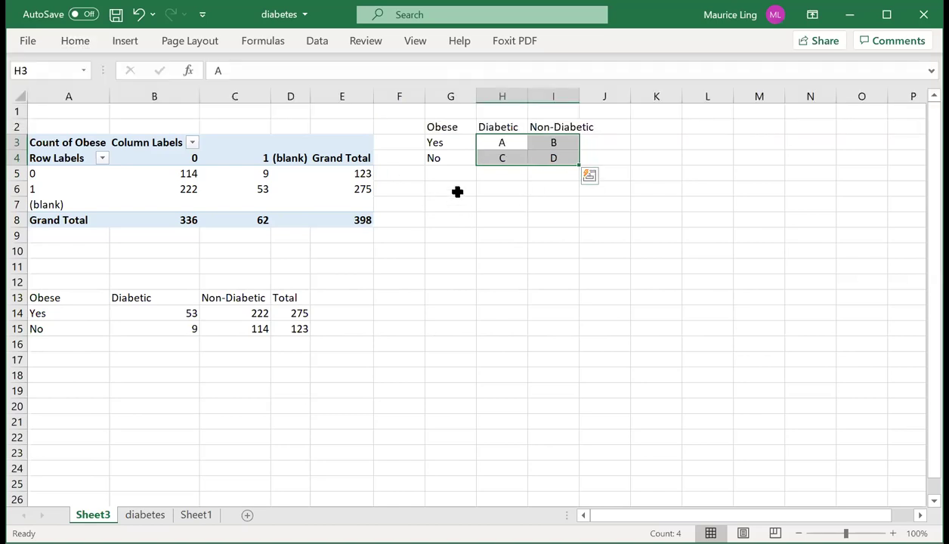
pyautogui.click(465, 185)
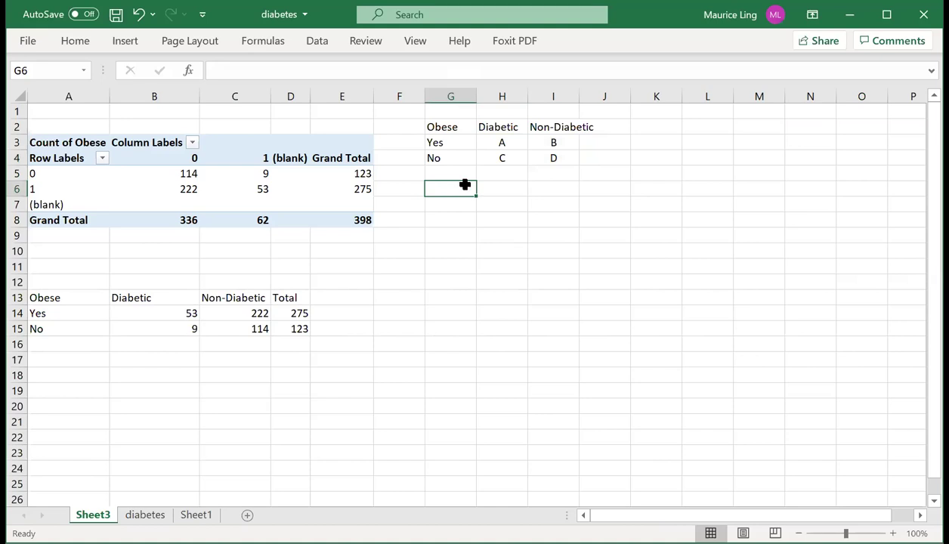
# Step: Type the note 'relative risk = (A/(A + B)) / (C/(C + D))' in G6
pyautogui.write('r')
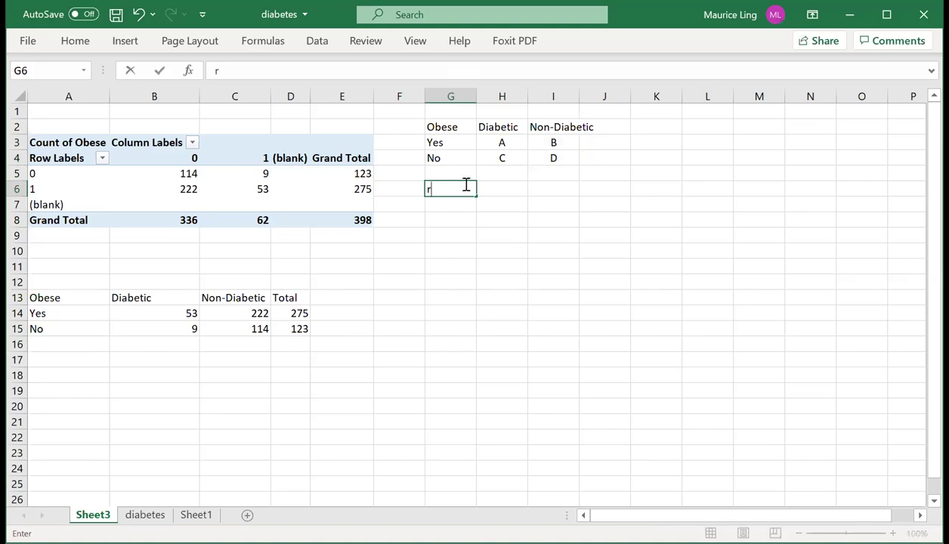
pyautogui.write('elative risk =')
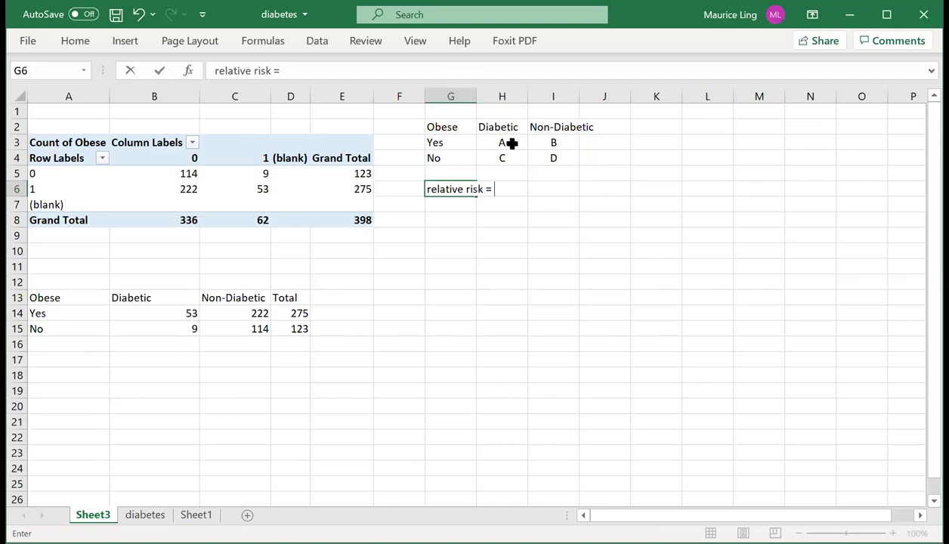
pyautogui.write('A/(A + B)')
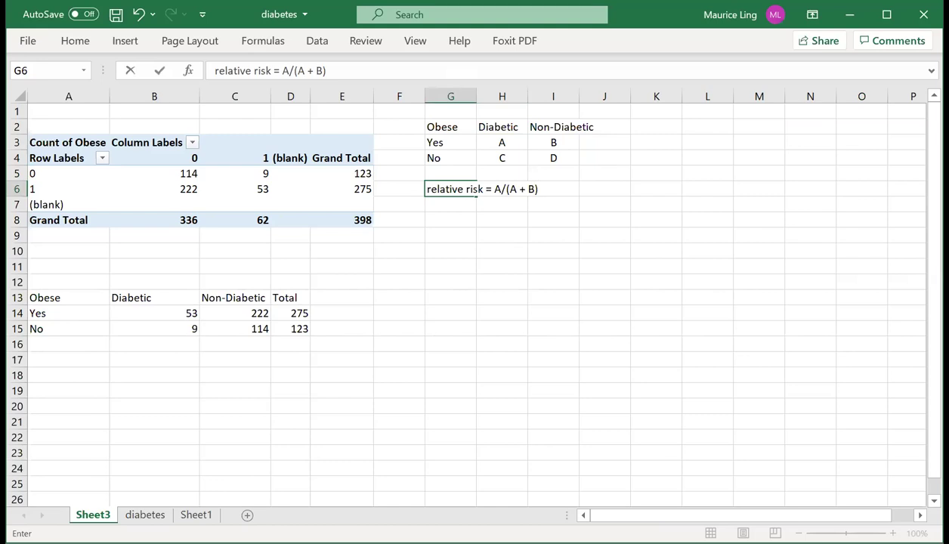
pyautogui.click(495, 191)
pyautogui.write('(A + B')
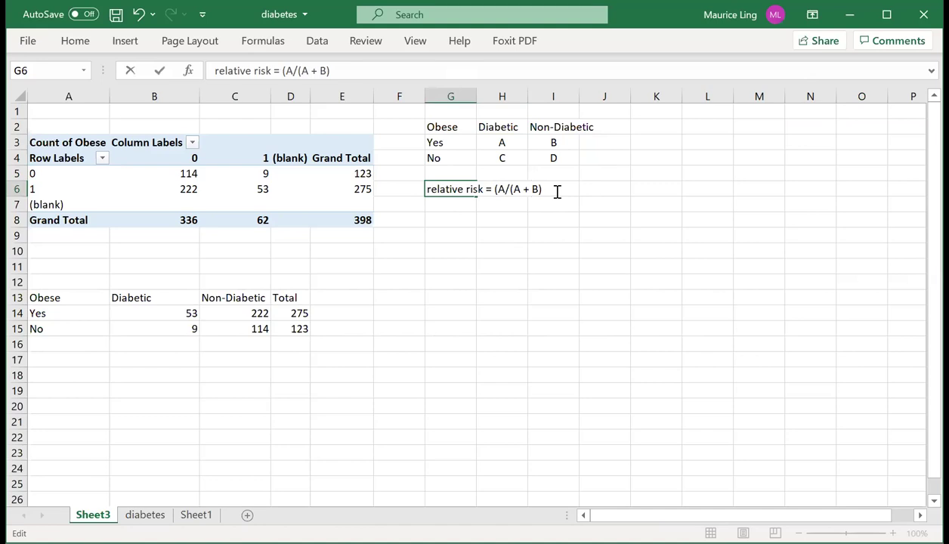
pyautogui.write(')) / (c/')
pyautogui.press('BackSpace')
pyautogui.press('BackSpace')
pyautogui.write('C/(C+D')
pyautogui.press('BackSpace')
pyautogui.press('BackSpace')
pyautogui.write('+ D))')
pyautogui.press('Return')
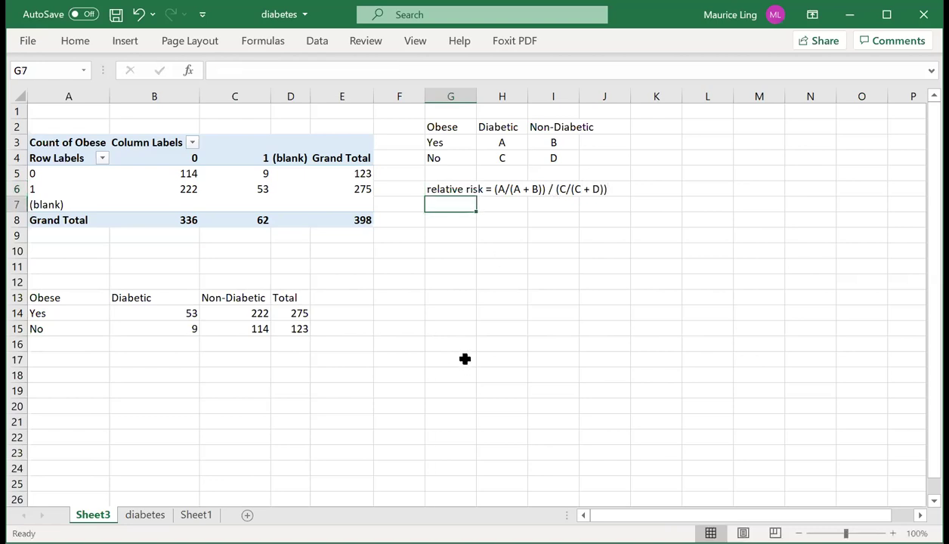
# Step: Label A17 'RR' and begin the B17 formula dividing B14 by D14
pyautogui.click(73, 357)
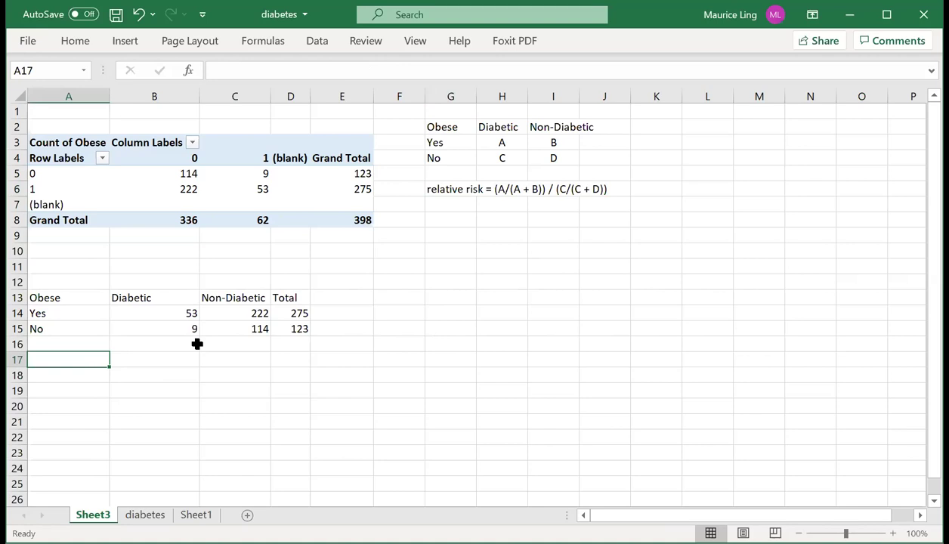
pyautogui.write('RR')
pyautogui.press('Tab')
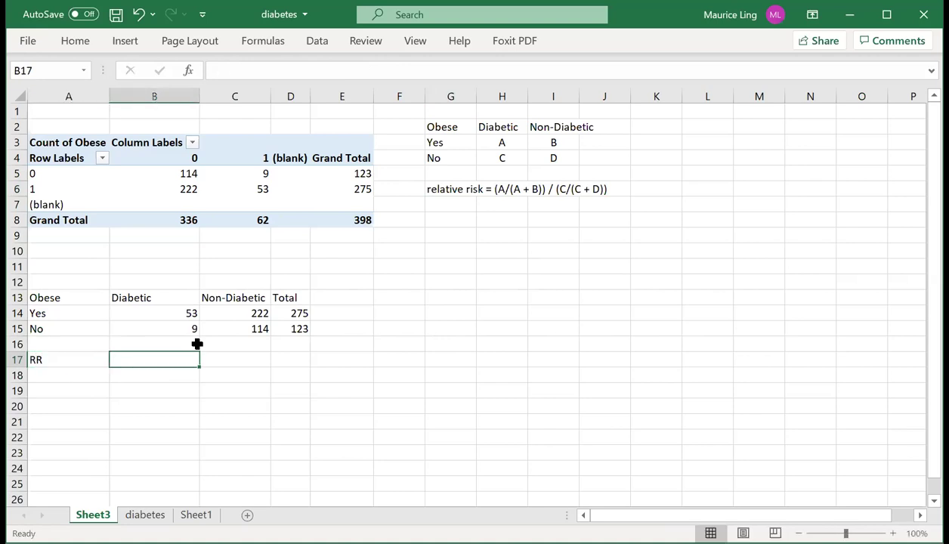
pyautogui.write('=')
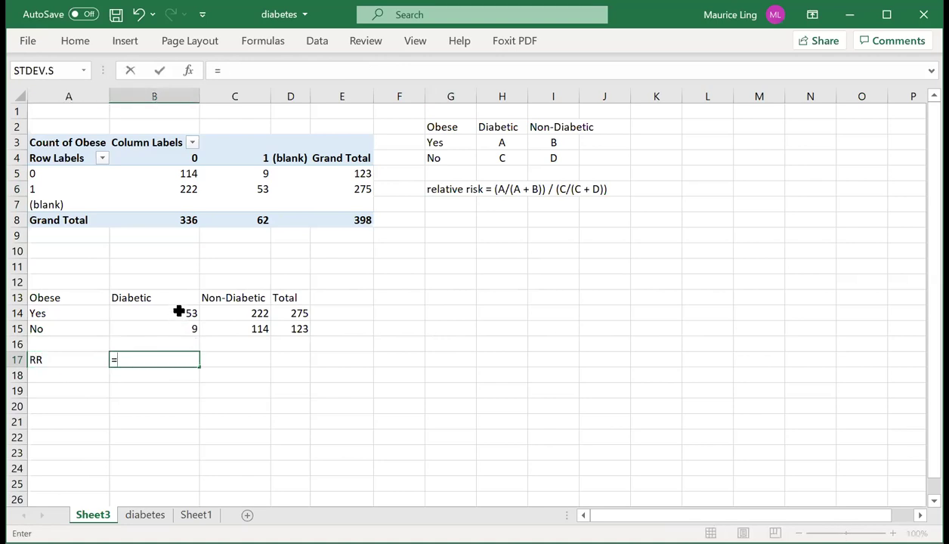
pyautogui.click(180, 315)
pyautogui.write('/')
pyautogui.click(294, 315)
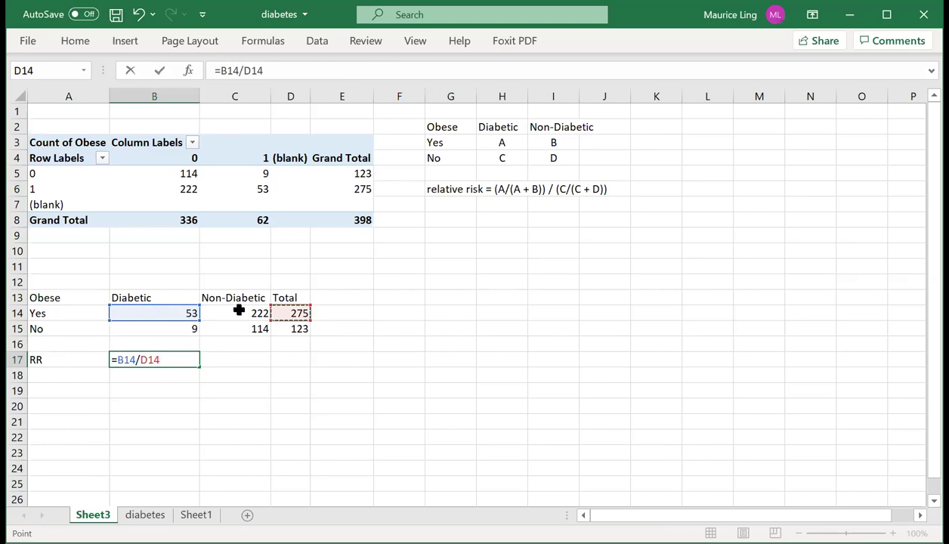
# Step: Complete B17 as =(B14/D14)/(B15/D15), giving a relative risk of 2.633939394
pyautogui.click(220, 69)
pyautogui.write('(')
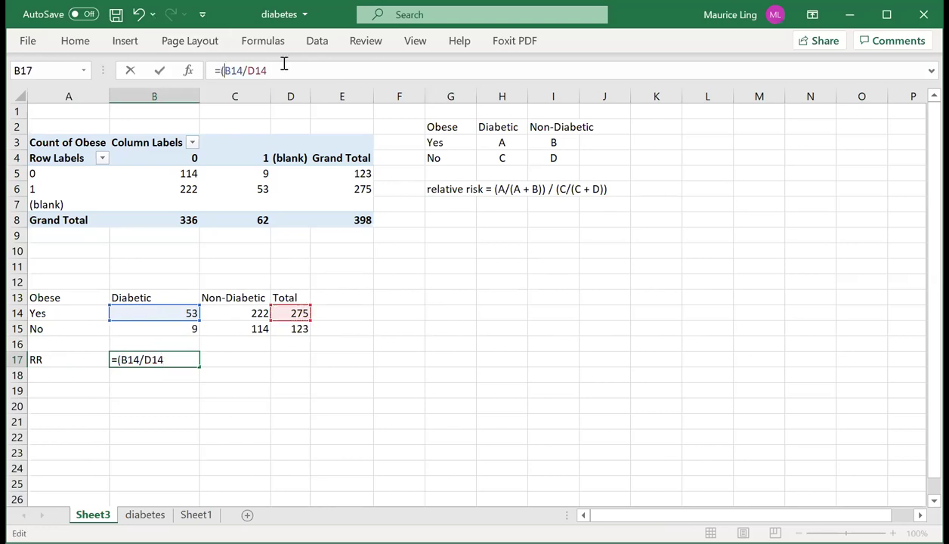
pyautogui.write(')/')
pyautogui.click(183, 333)
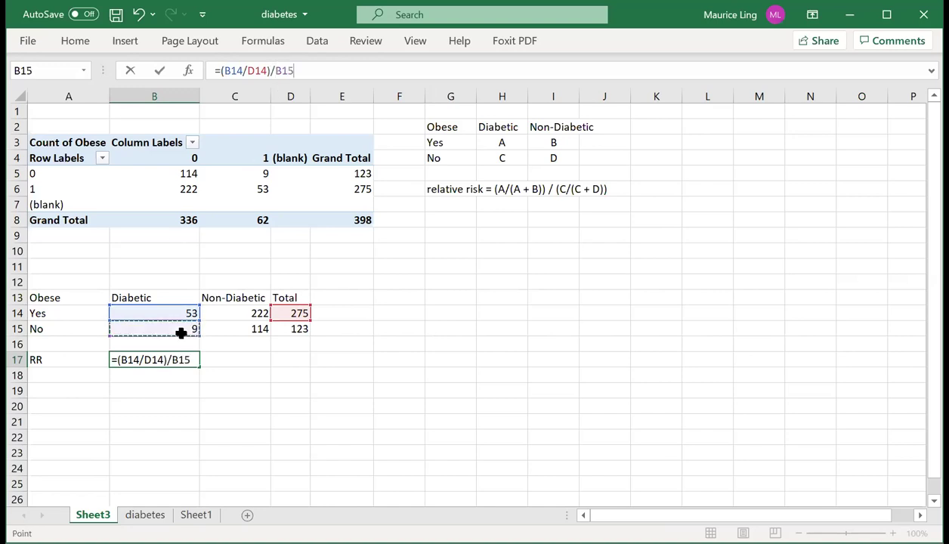
pyautogui.press('BackSpace')
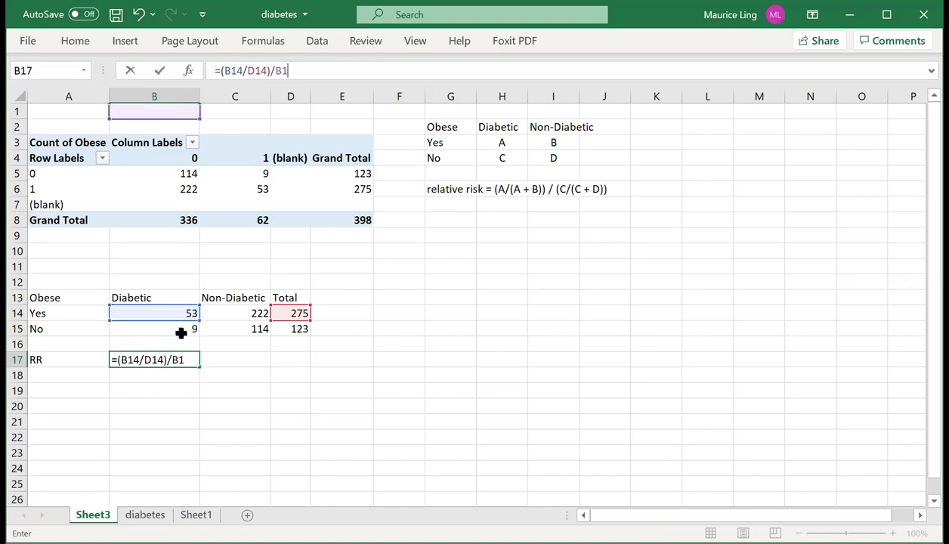
pyautogui.press('BackSpace')
pyautogui.press('BackSpace')
pyautogui.write('(')
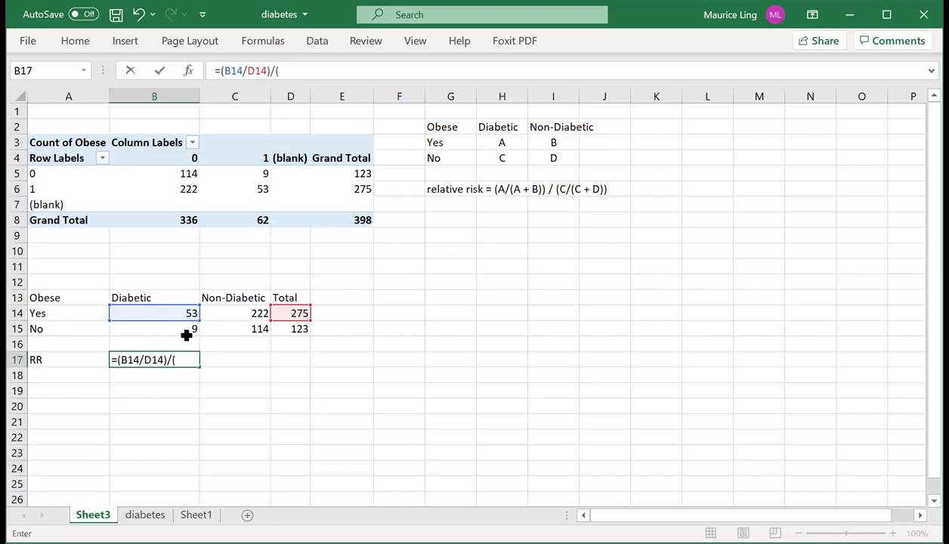
pyautogui.click(184, 333)
pyautogui.write('/')
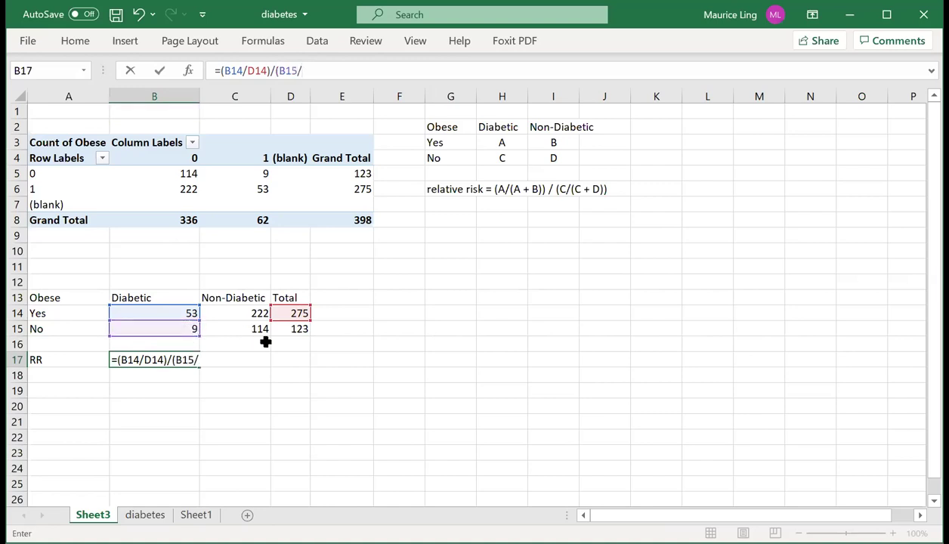
pyautogui.click(292, 328)
pyautogui.write(')')
pyautogui.press('Return')
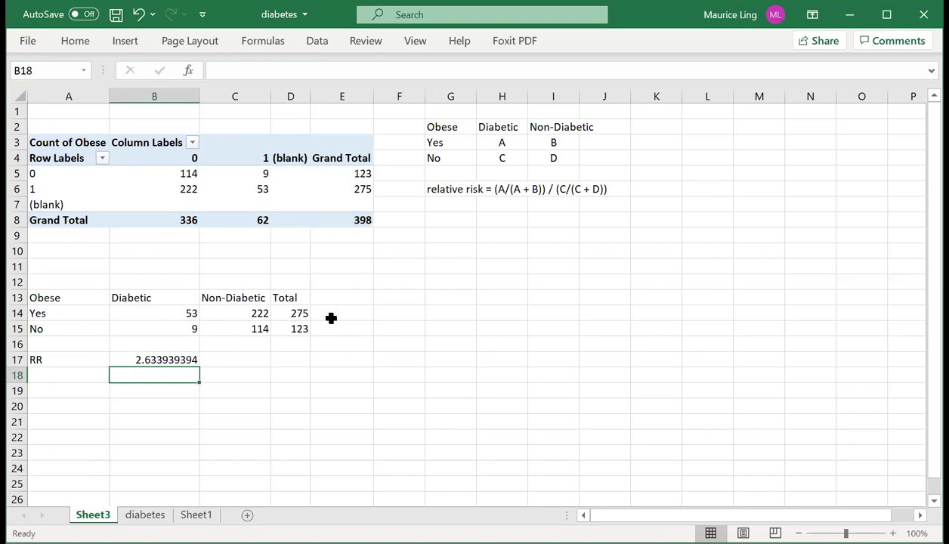
# Step: Enter =B14/D14 in E14 for the Yes group's proportion, 0.19272727
pyautogui.click(355, 311)
pyautogui.write('=')
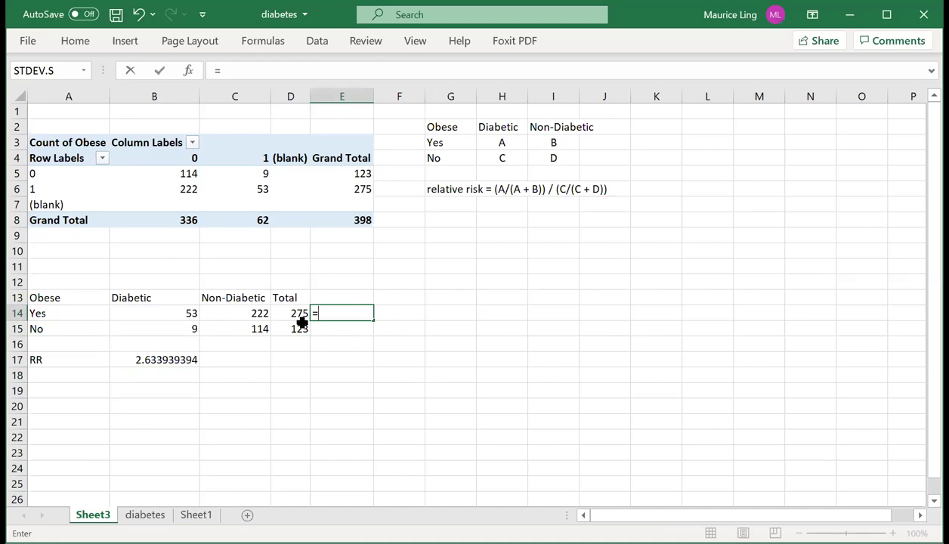
pyautogui.click(182, 316)
pyautogui.write('/')
pyautogui.click(281, 311)
pyautogui.press('Return')
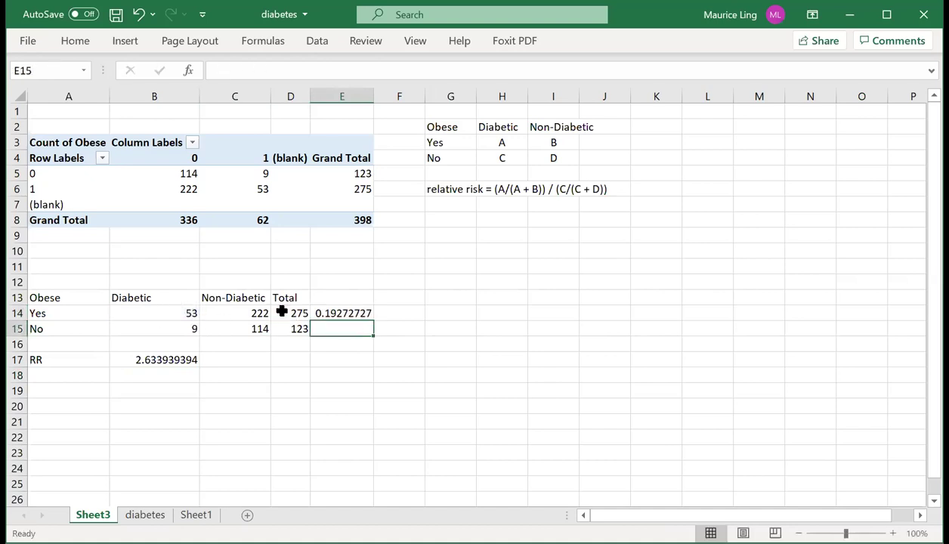
# Step: Enter =B15/D15 in E15 for the No group's proportion, 0.07317073
pyautogui.write('=')
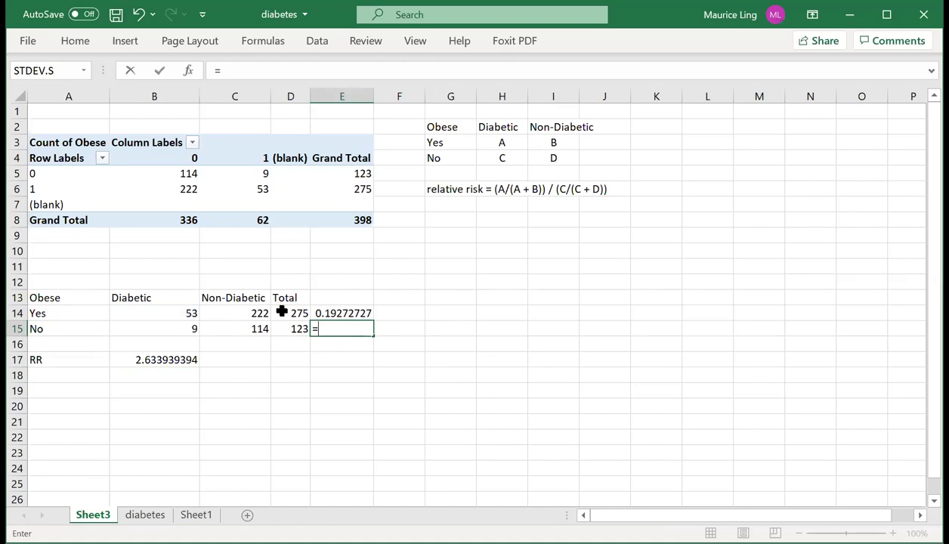
pyautogui.click(193, 329)
pyautogui.write('/')
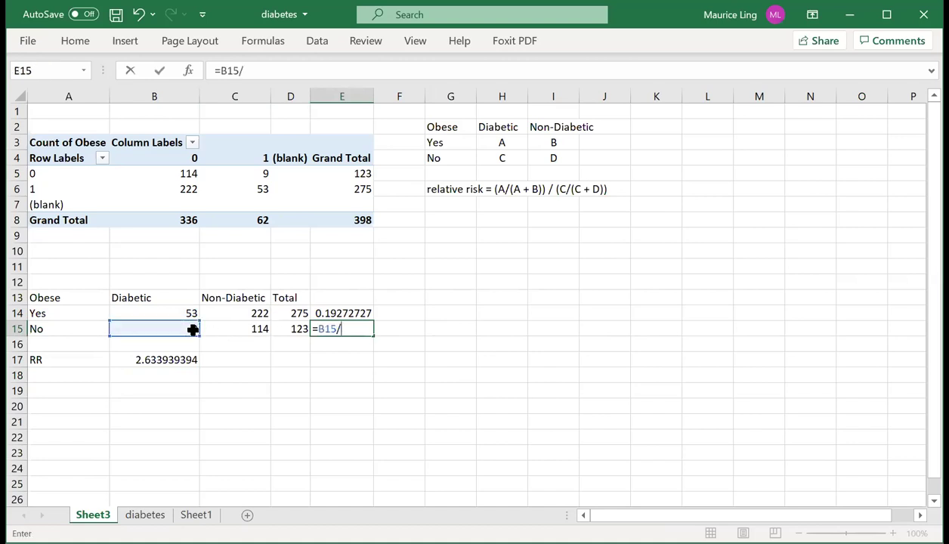
pyautogui.click(298, 329)
pyautogui.press('Return')
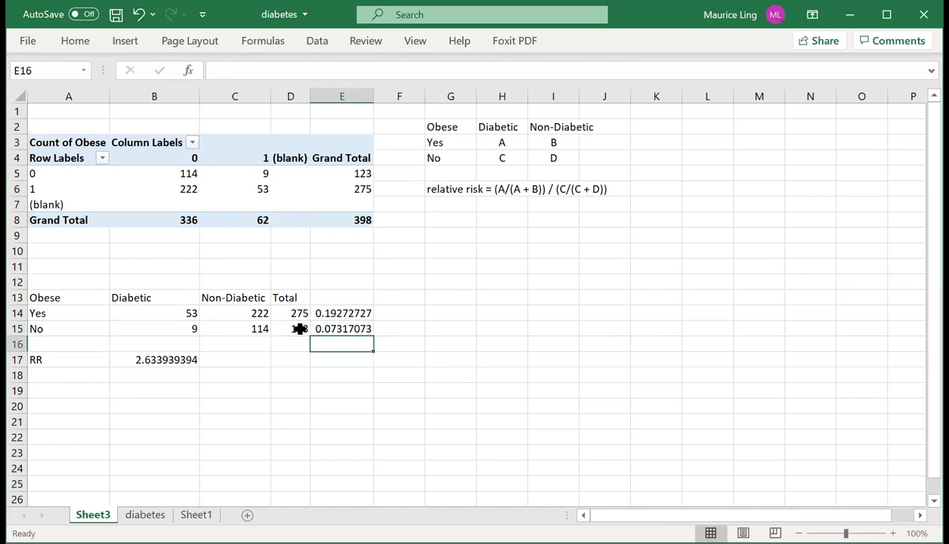
pyautogui.click(368, 312)
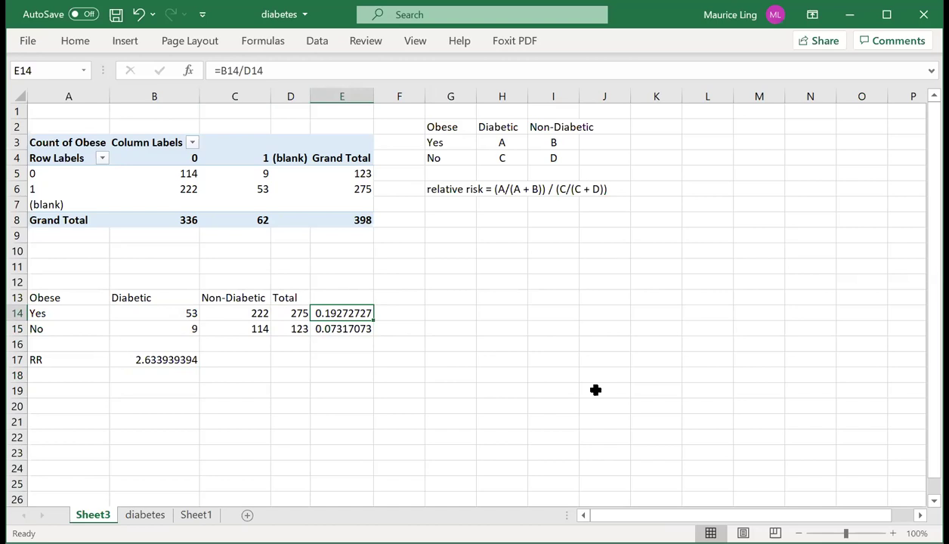
# Step: Label A18 'OR' beneath the RR label
pyautogui.click(60, 374)
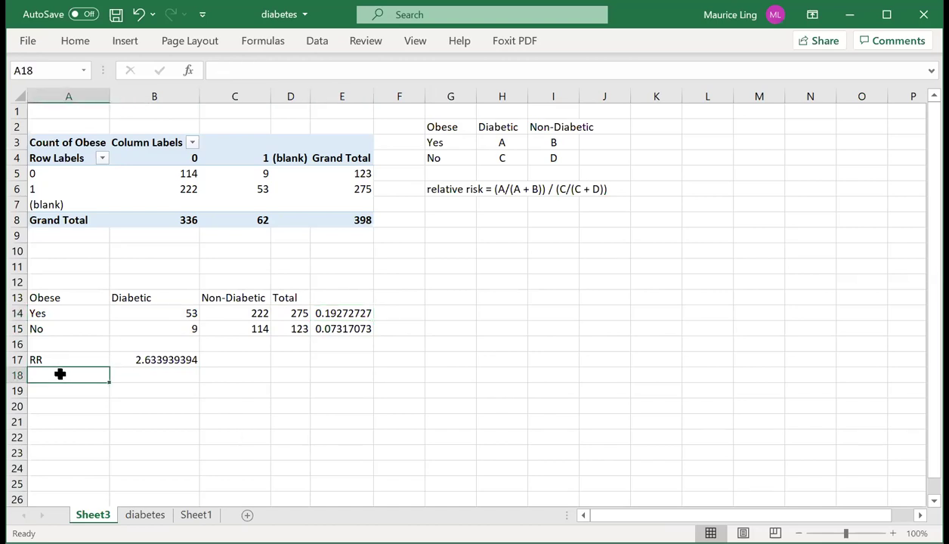
pyautogui.write('OR')
pyautogui.press('Tab')
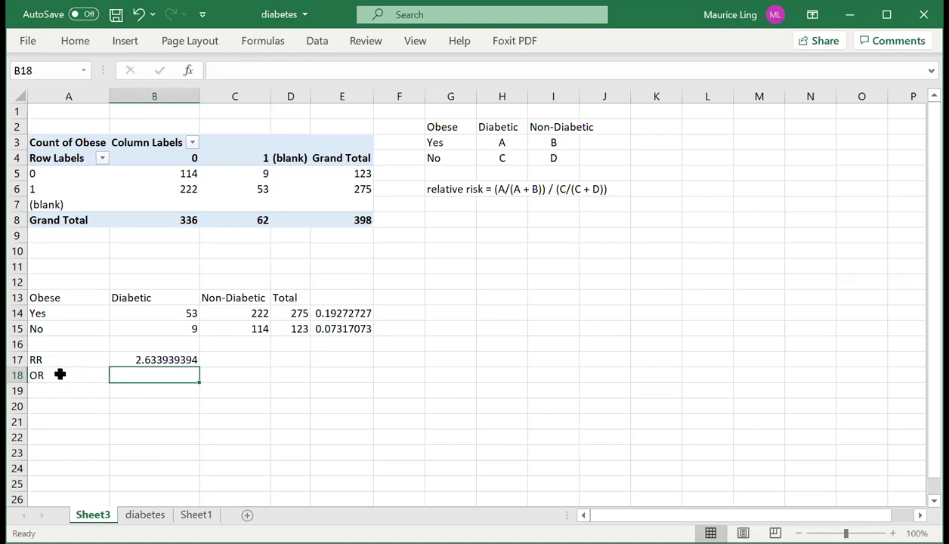
# Step: Type the note 'odds ratio = (A / B) / (C / D)' in G7
pyautogui.click(442, 205)
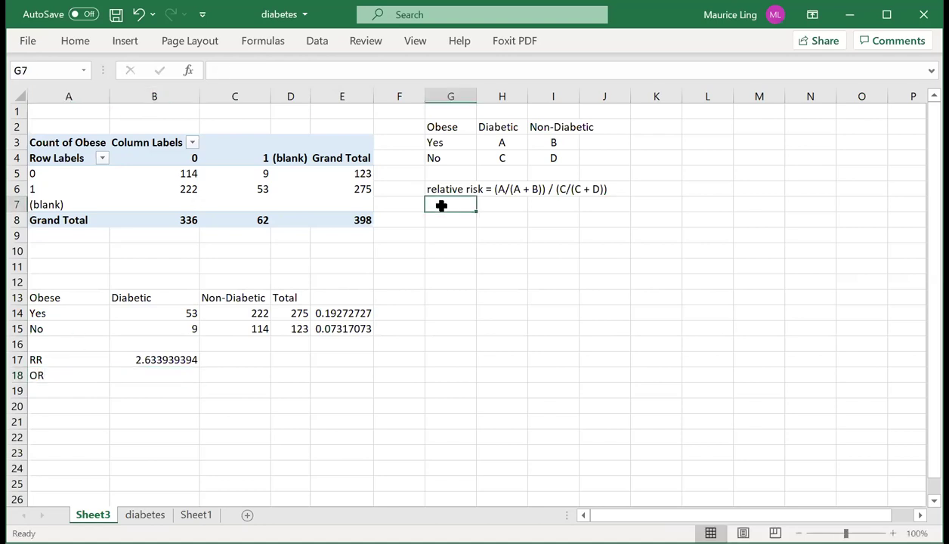
pyautogui.write('odds rat')
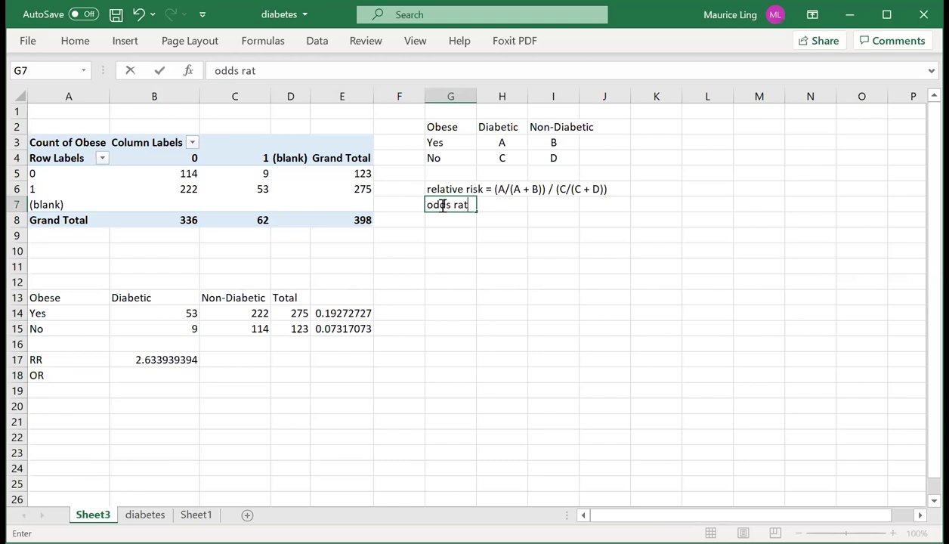
pyautogui.write('io =')
pyautogui.click(509, 143)
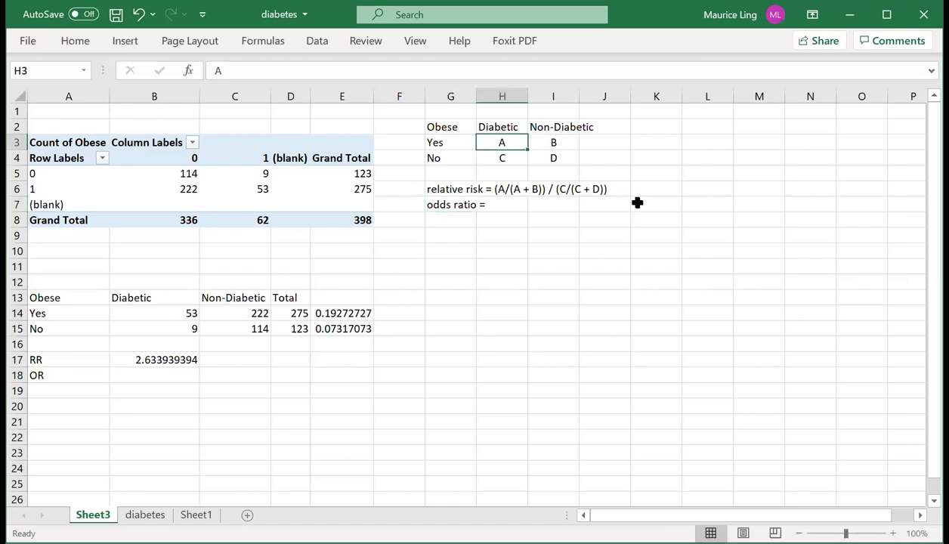
pyautogui.click(455, 204)
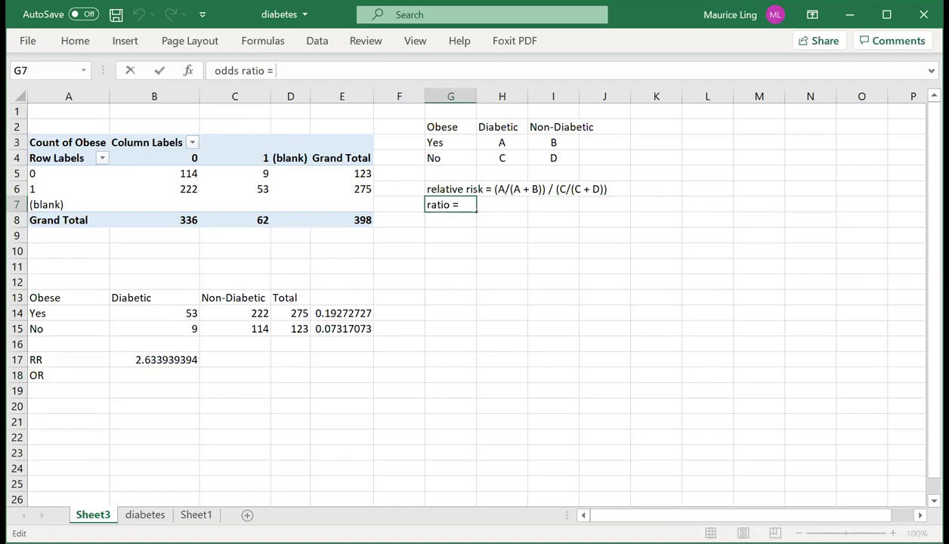
pyautogui.write('(A/')
pyautogui.press('BackSpace')
pyautogui.write('/ B)')
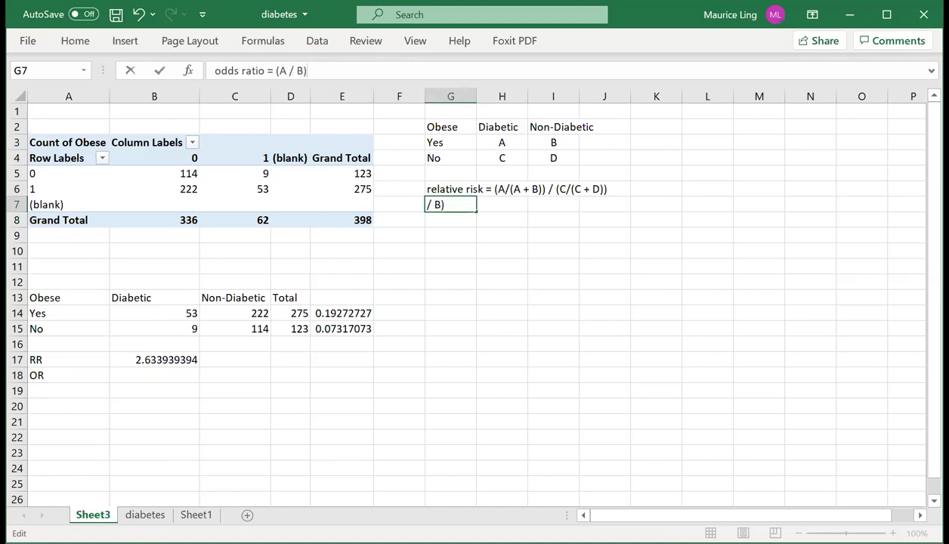
pyautogui.write(' / (C / D)')
pyautogui.press('Return')
# Step: Enter =(B14/C14)/(B15/C15) in B18, giving an odds ratio of 3.024024024
pyautogui.click(136, 374)
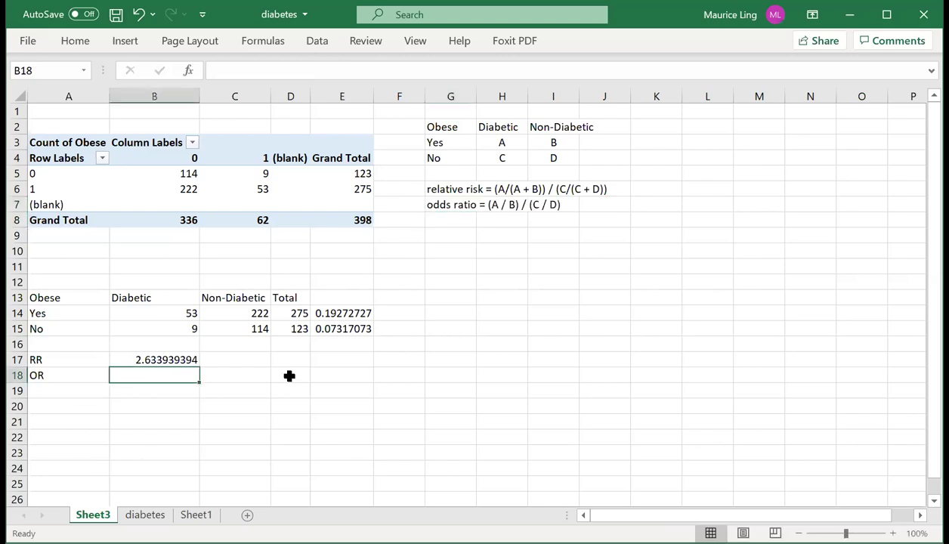
pyautogui.write('=')
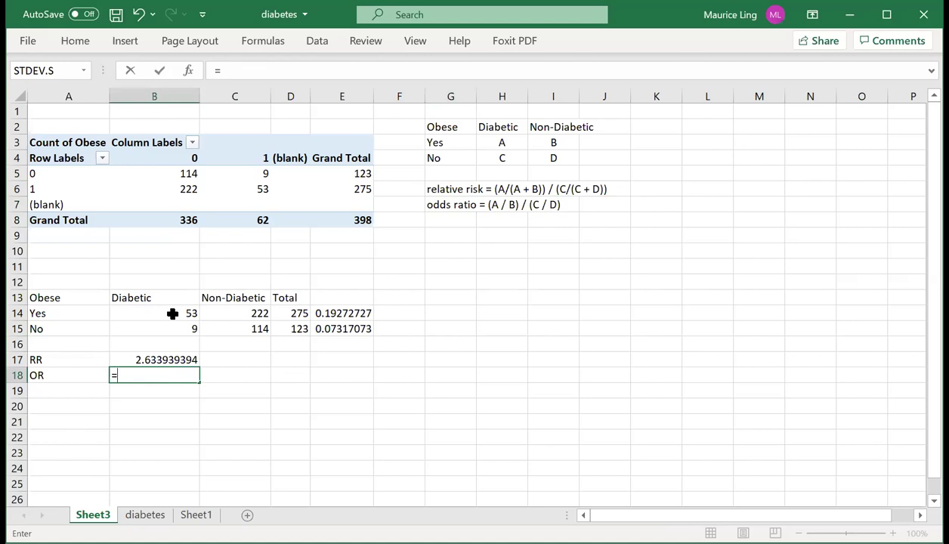
pyautogui.write('(')
pyautogui.click(172, 313)
pyautogui.write('/')
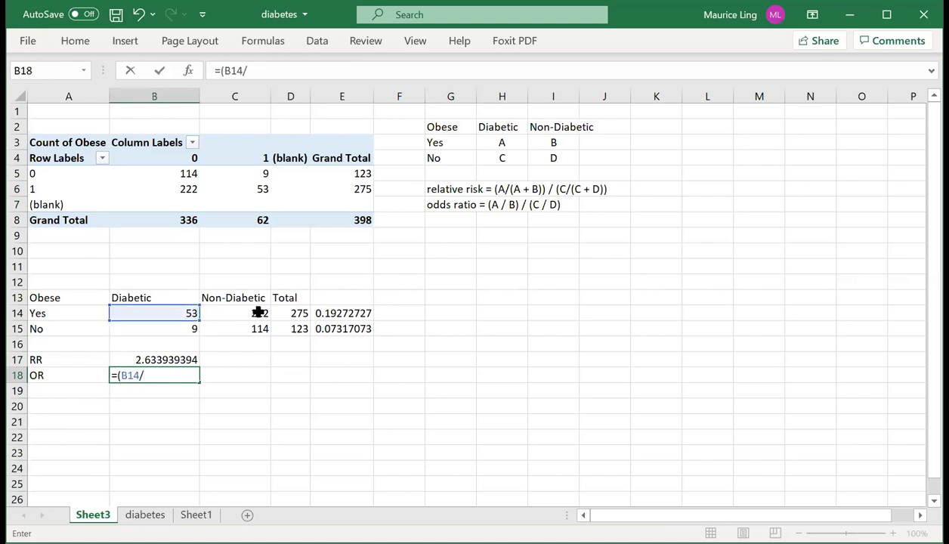
pyautogui.click(256, 312)
pyautogui.write(')/')
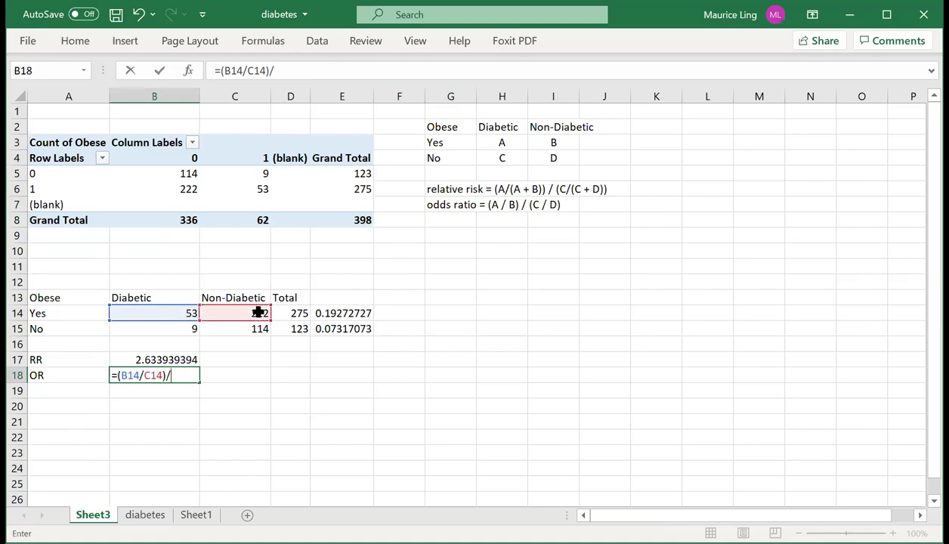
pyautogui.write('(')
pyautogui.click(179, 328)
pyautogui.write('/')
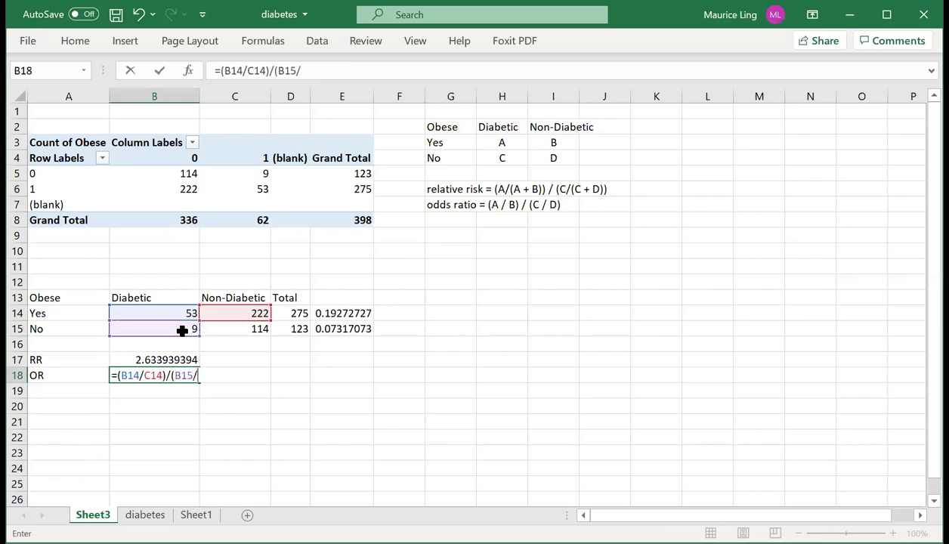
pyautogui.click(222, 329)
pyautogui.write(')')
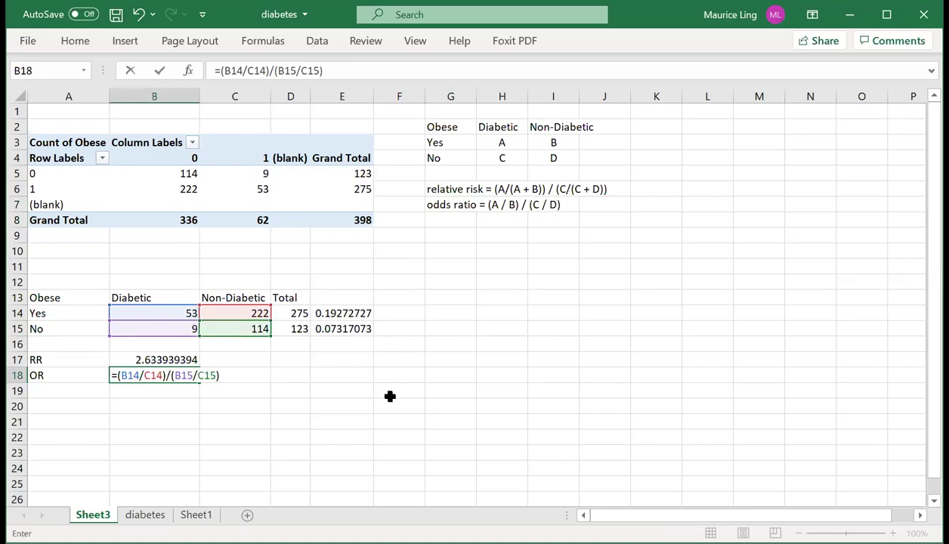
pyautogui.press('Return')
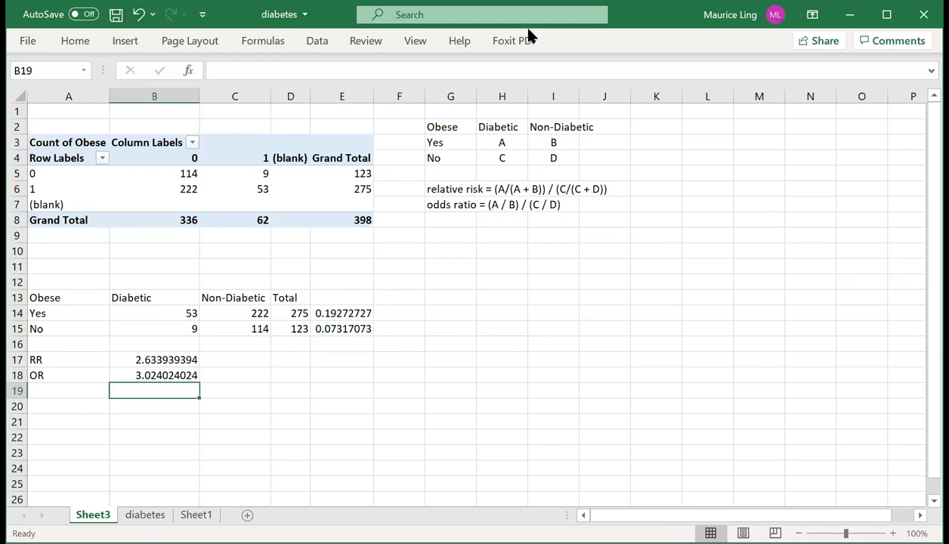
# Step: Append '= risk ratio' to the end of the relative risk note in G6
pyautogui.click(448, 189)
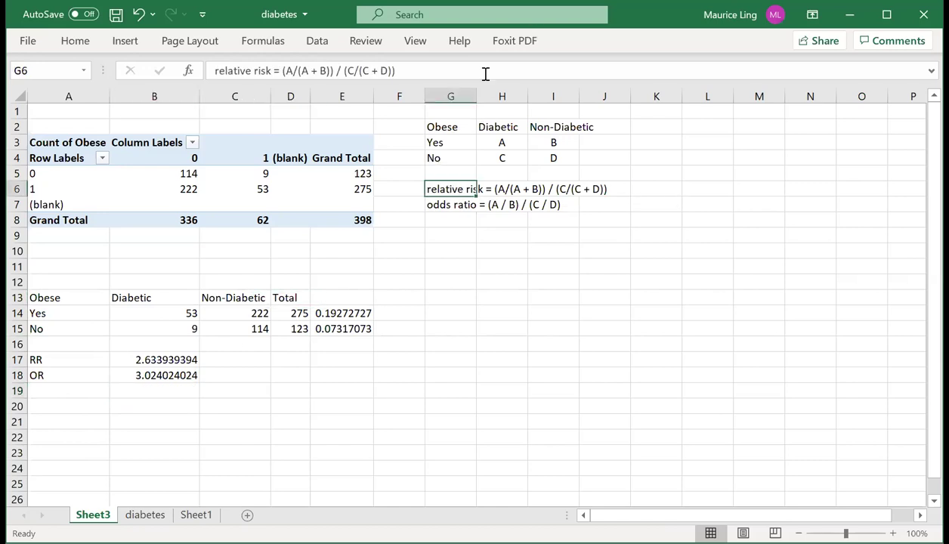
pyautogui.click(485, 73)
pyautogui.write('= ri')
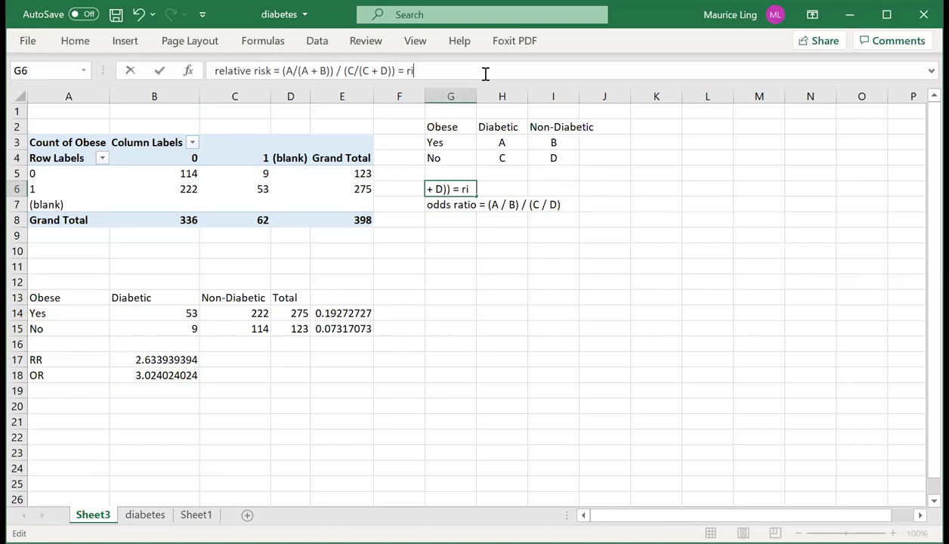
pyautogui.write('sk ratio')
pyautogui.press('Return')
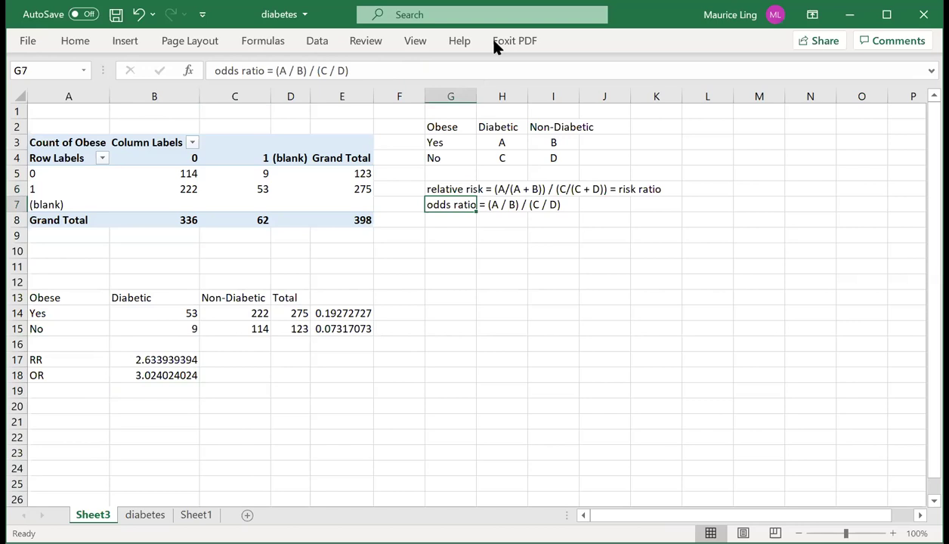